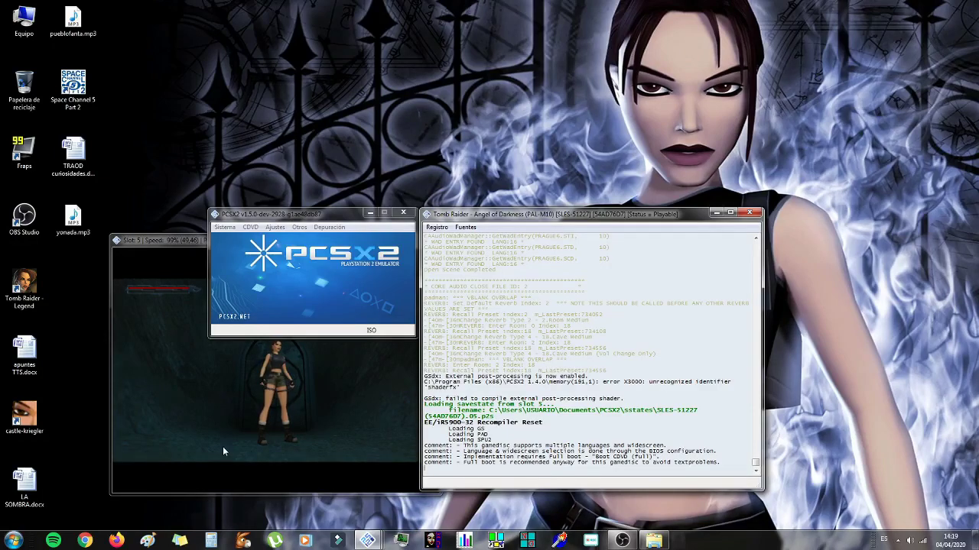
# Move the game window clear of the other emulator windows and start Cheat Engine 6.7.
pyautogui.click(240, 430)
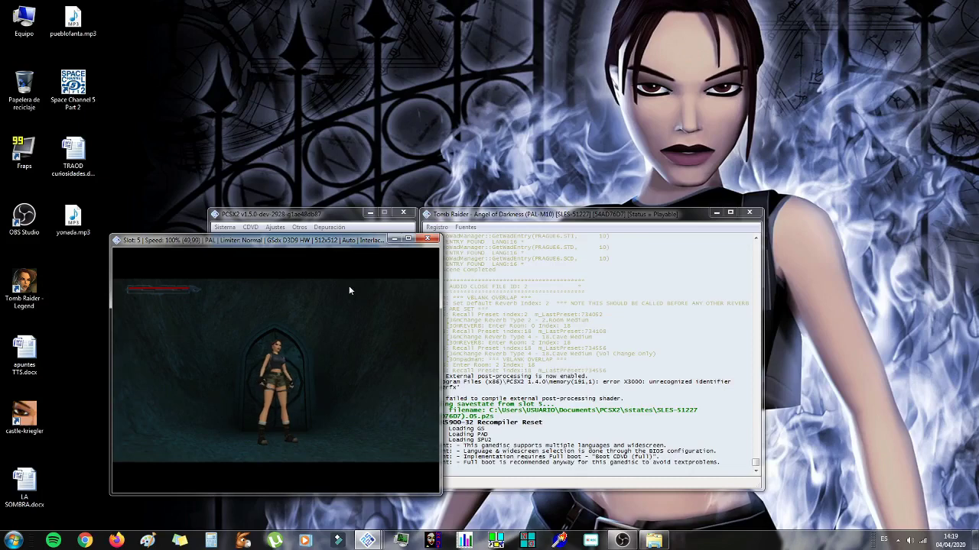
pyautogui.moveTo(336, 247); pyautogui.dragTo(815, 247)
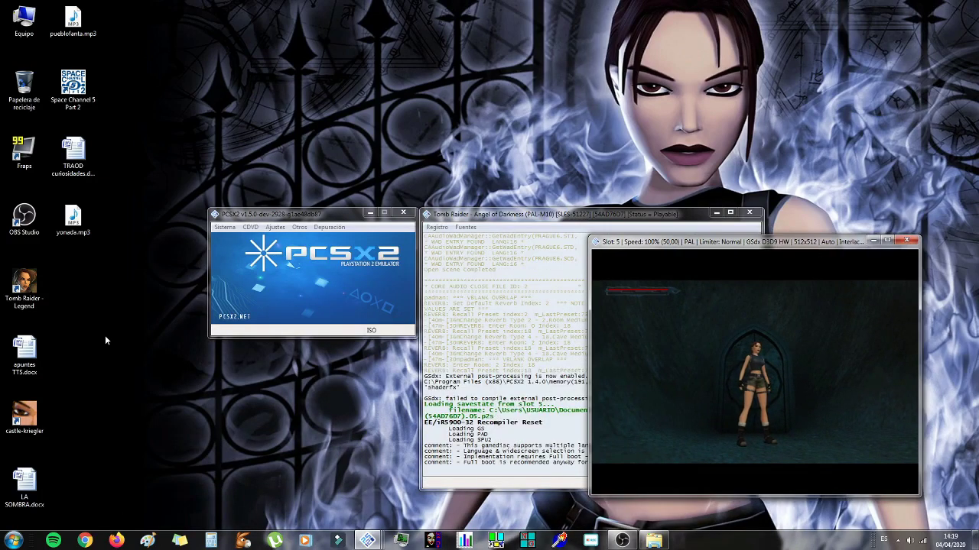
pyautogui.press('super')
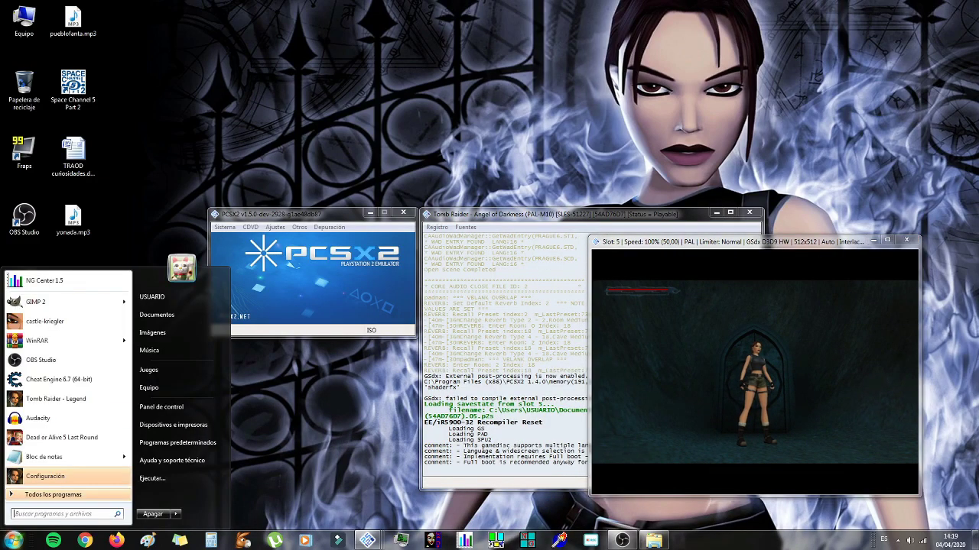
pyautogui.click(75, 376)
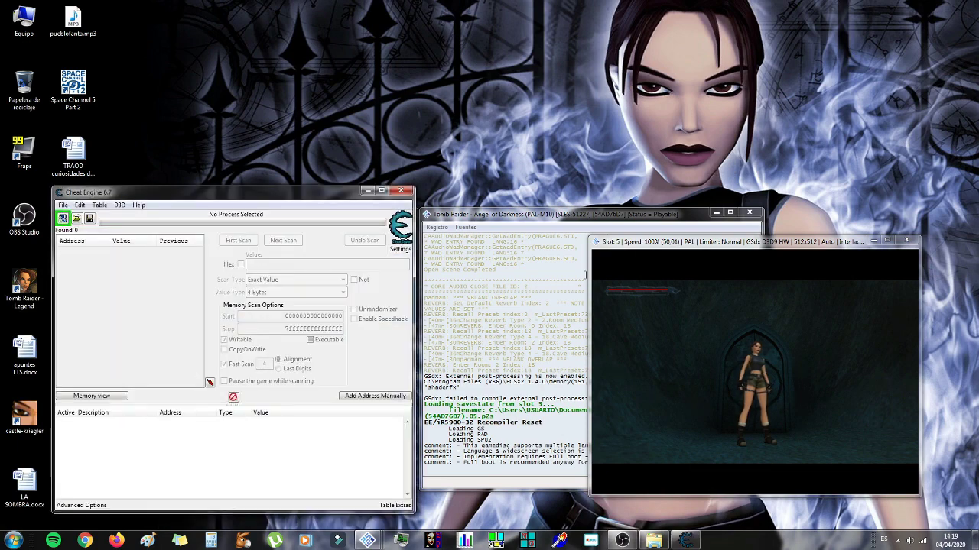
# Check in the emulator which game disc image is selected in the ISO list.
pyautogui.click(519, 258)
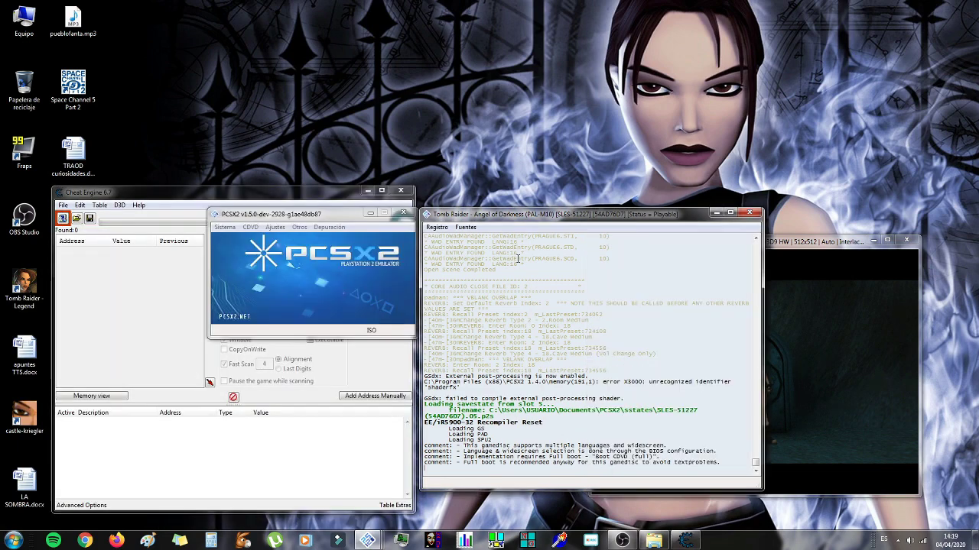
pyautogui.click(813, 298)
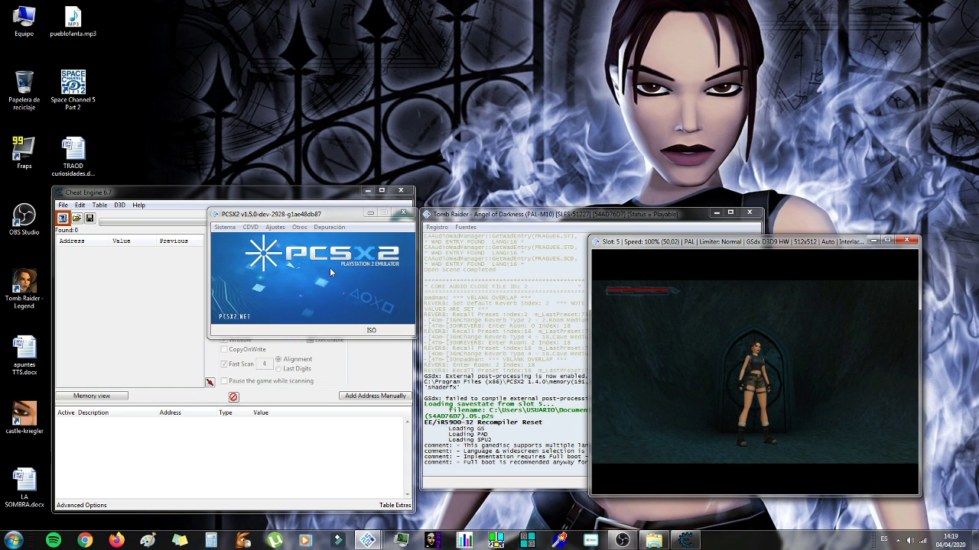
pyautogui.click(250, 227)
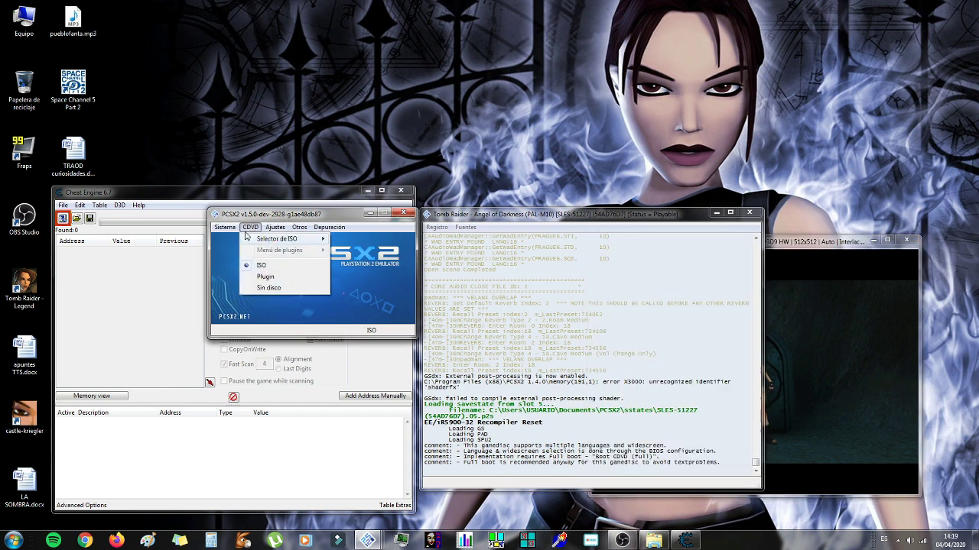
pyautogui.moveTo(244, 241)
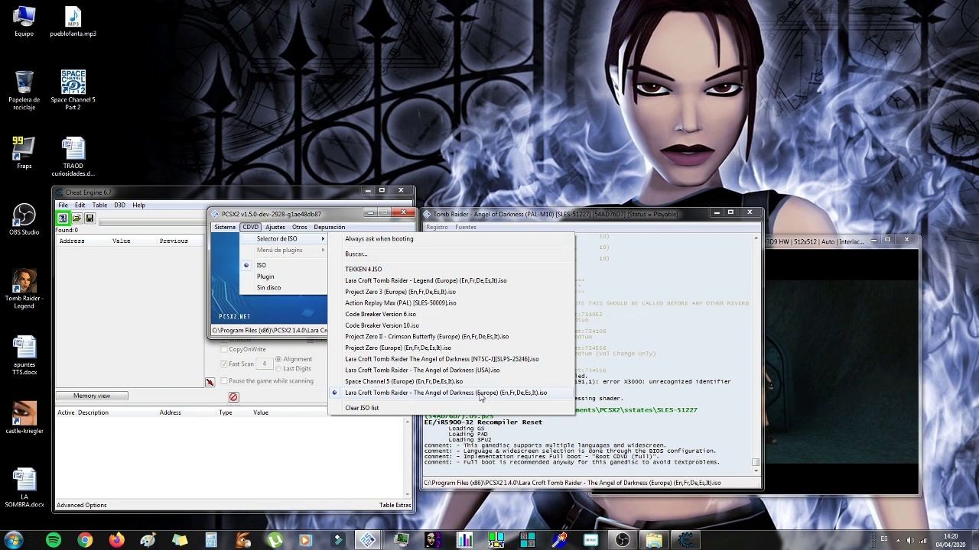
pyautogui.click(803, 382)
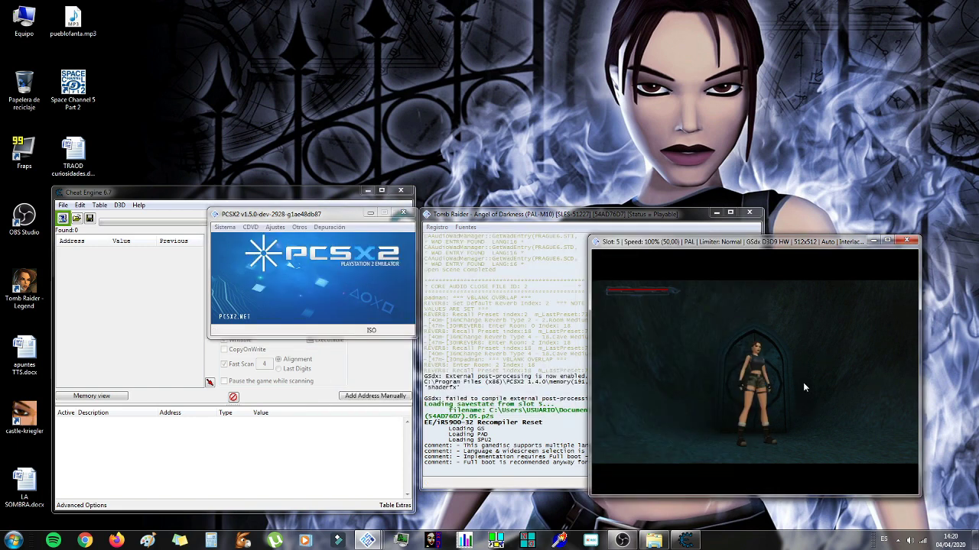
# Minimize the main PCSX2 window and attach Cheat Engine to the Tomb Raider - Angel of Darkness (PAL-M10) process.
pyautogui.moveTo(737, 251); pyautogui.dragTo(655, 238)
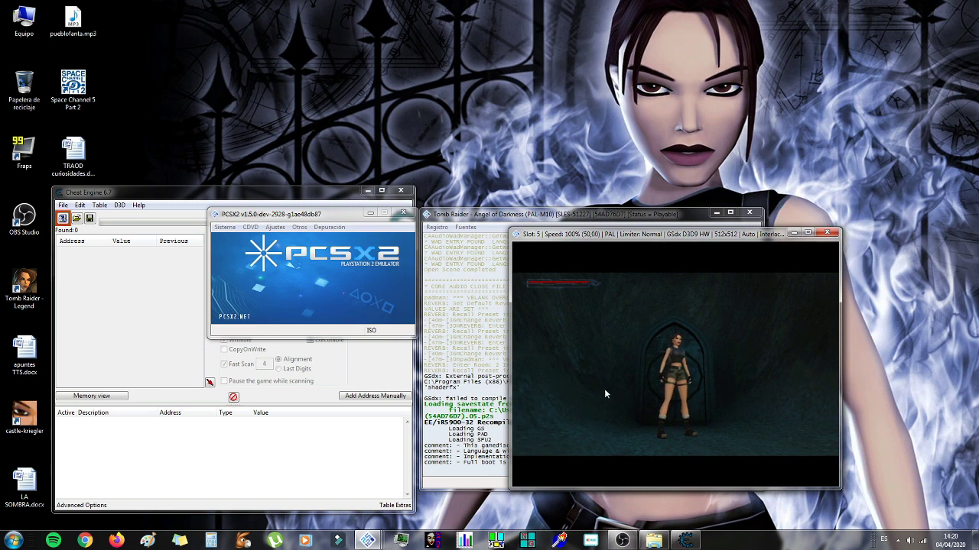
pyautogui.click(370, 214)
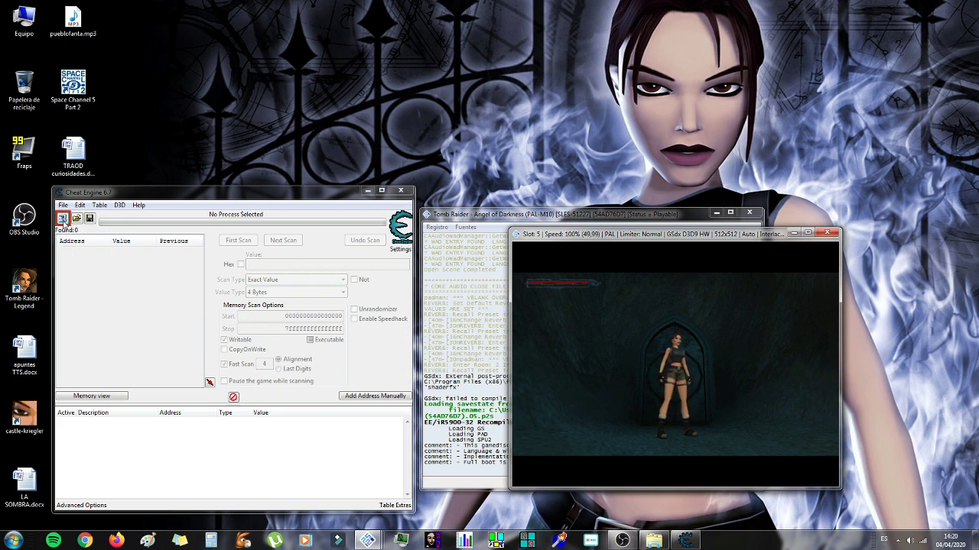
pyautogui.click(63, 219)
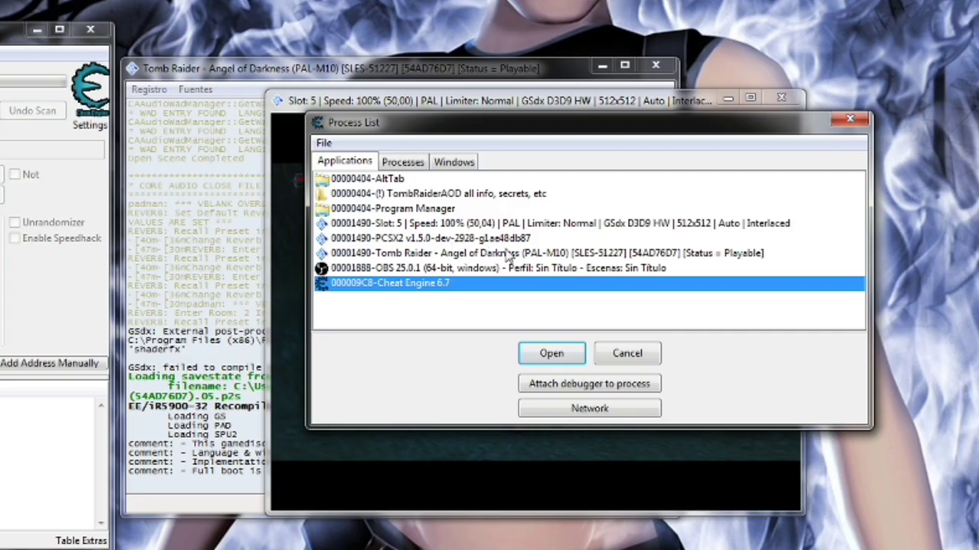
pyautogui.click(541, 253)
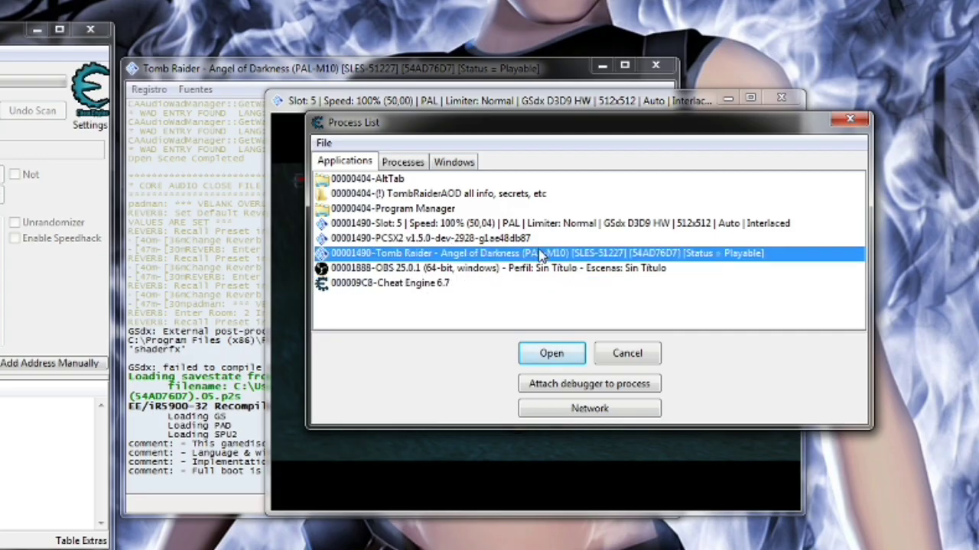
pyautogui.click(557, 357)
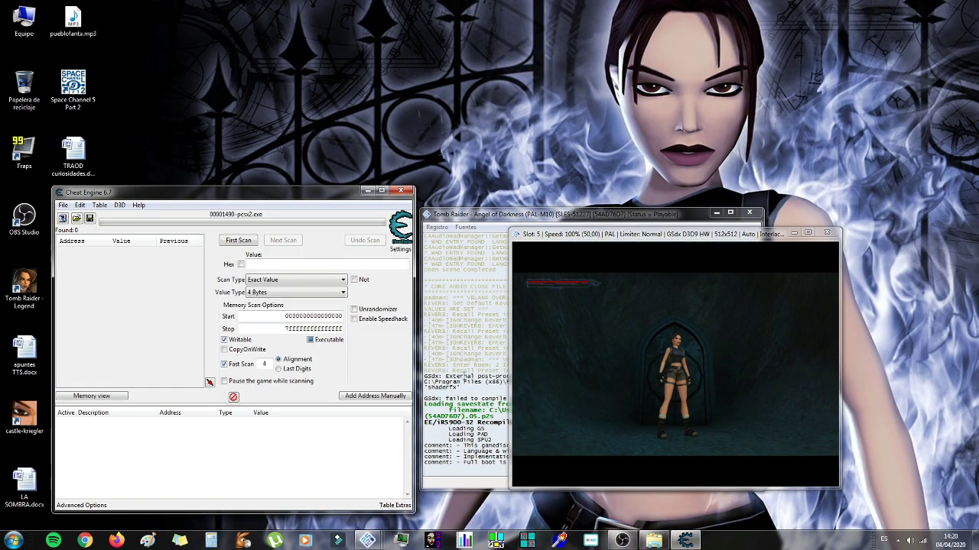
# Open the Memory Viewer and arrange the windows so the game sits beside it with the emulator log minimized.
pyautogui.click(92, 396)
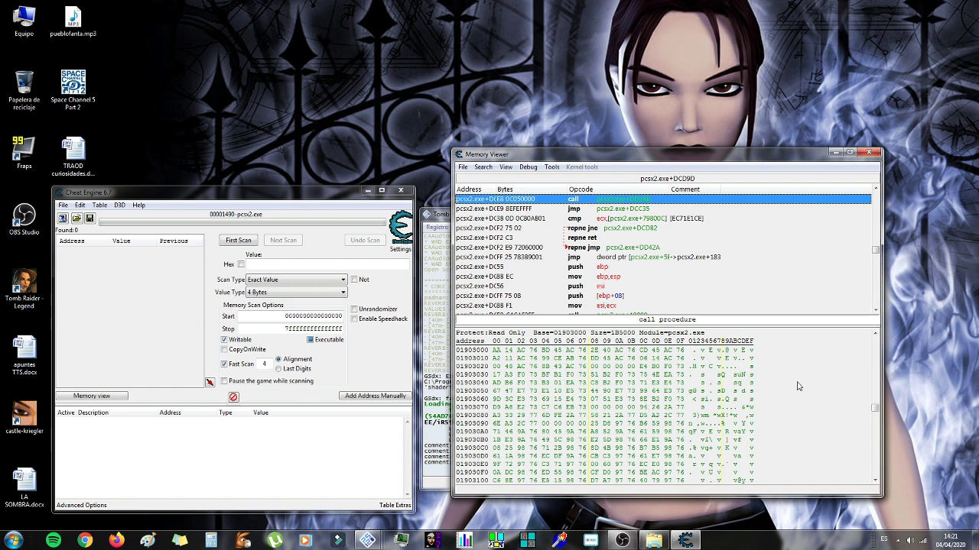
pyautogui.click(442, 216)
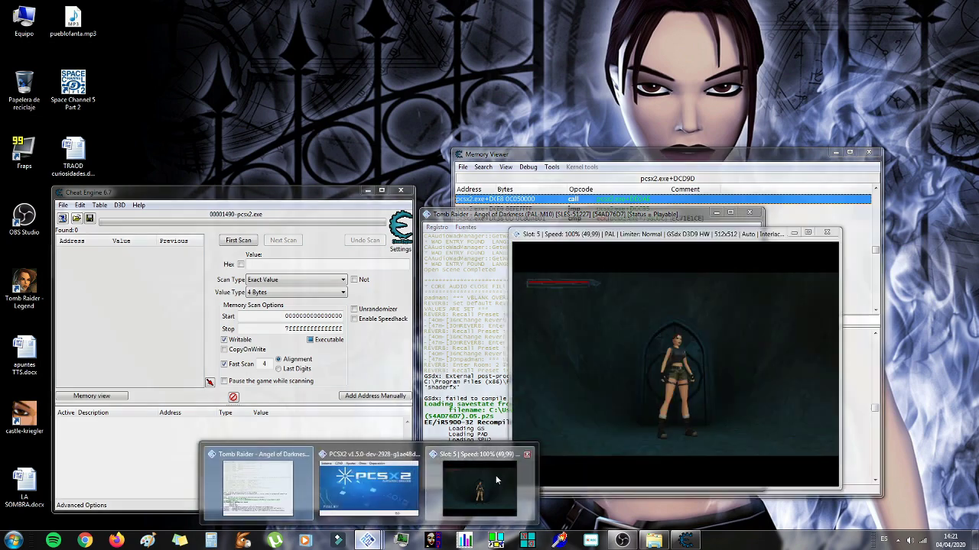
pyautogui.click(480, 478)
pyautogui.moveTo(681, 242); pyautogui.dragTo(257, 215)
pyautogui.click(716, 213)
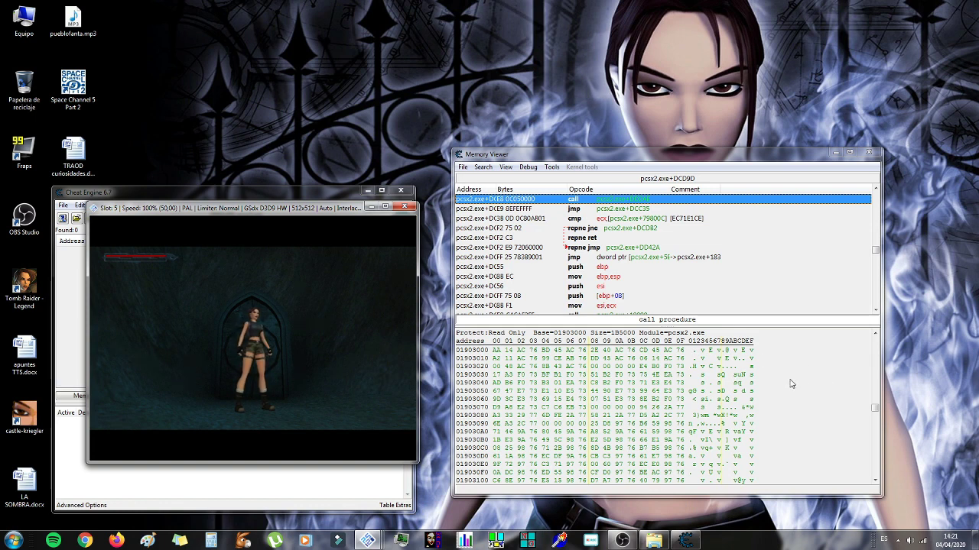
# Start a Goto Address request in the hex view and copy the address 0x20416588 from the text file's name.
pyautogui.rightClick(795, 382)
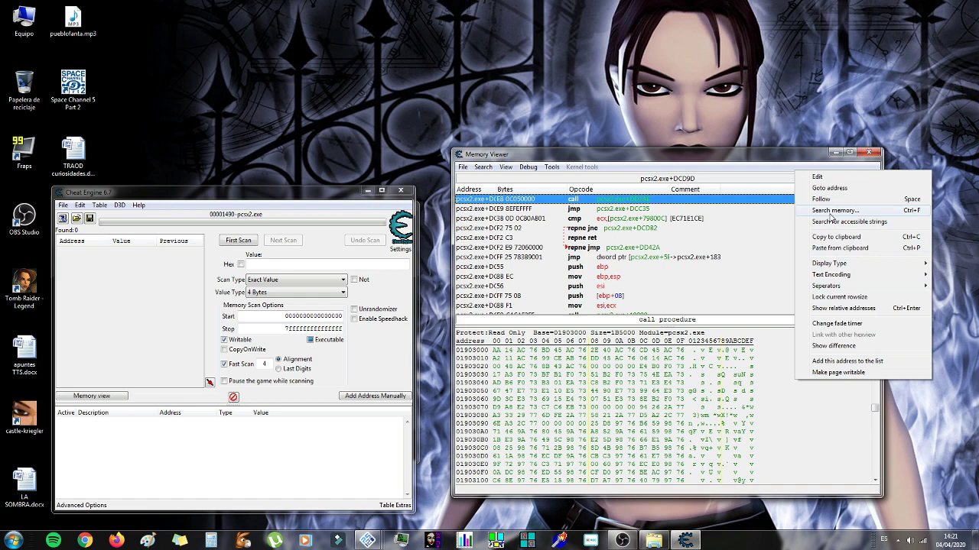
pyautogui.click(855, 191)
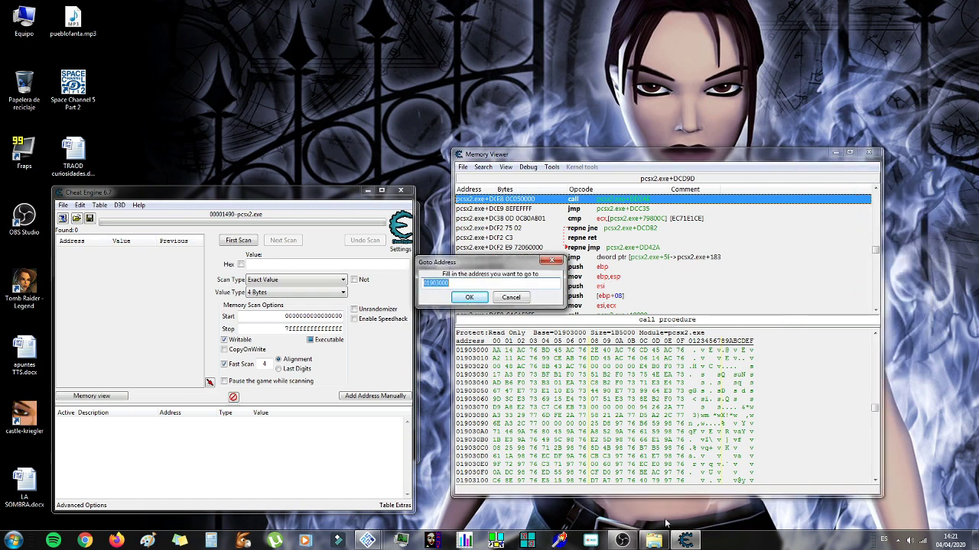
pyautogui.click(654, 539)
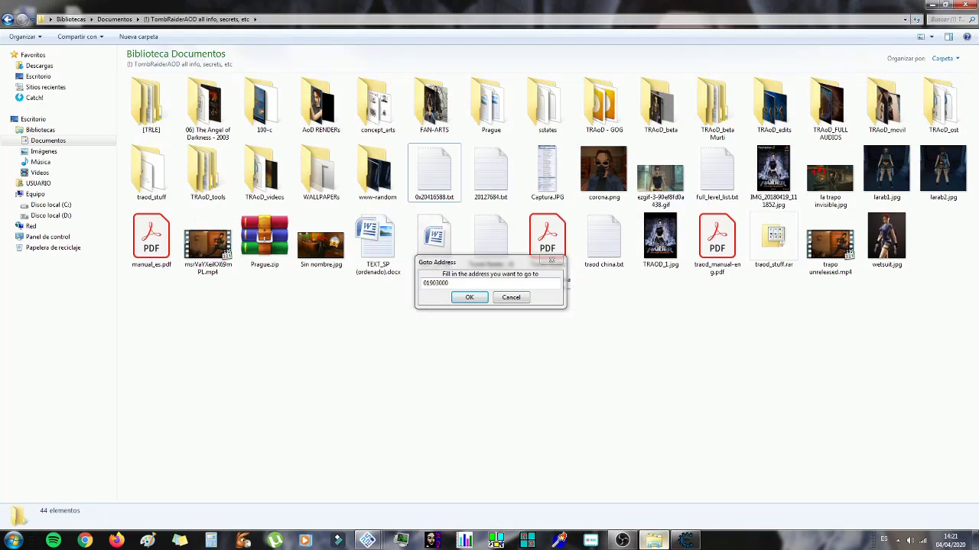
pyautogui.click(431, 183)
pyautogui.rightClick(425, 201)
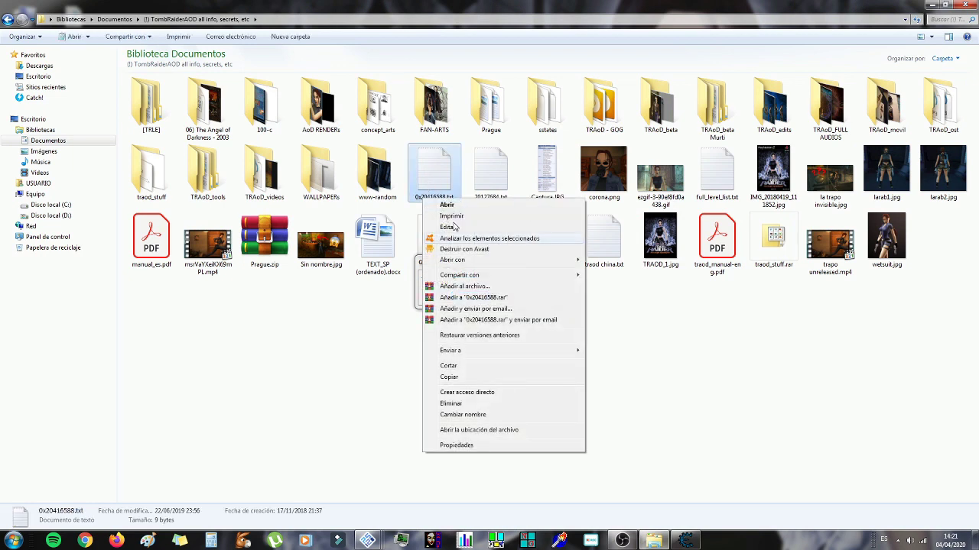
pyautogui.click(481, 416)
pyautogui.hotkey('ctrl', 'c')
pyautogui.rightClick(441, 202)
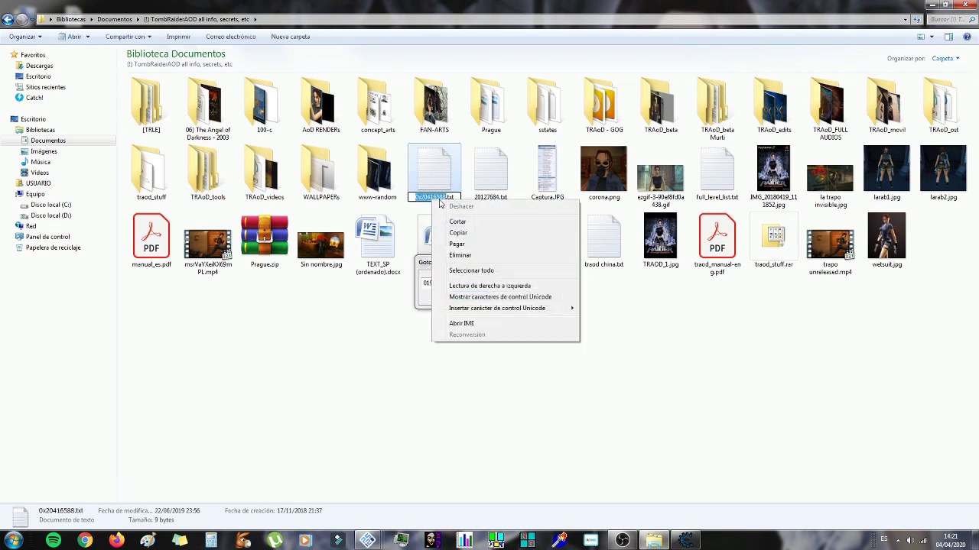
pyautogui.click(458, 234)
# Go to the address 0x20416588 in the Memory Viewer.
pyautogui.click(453, 284)
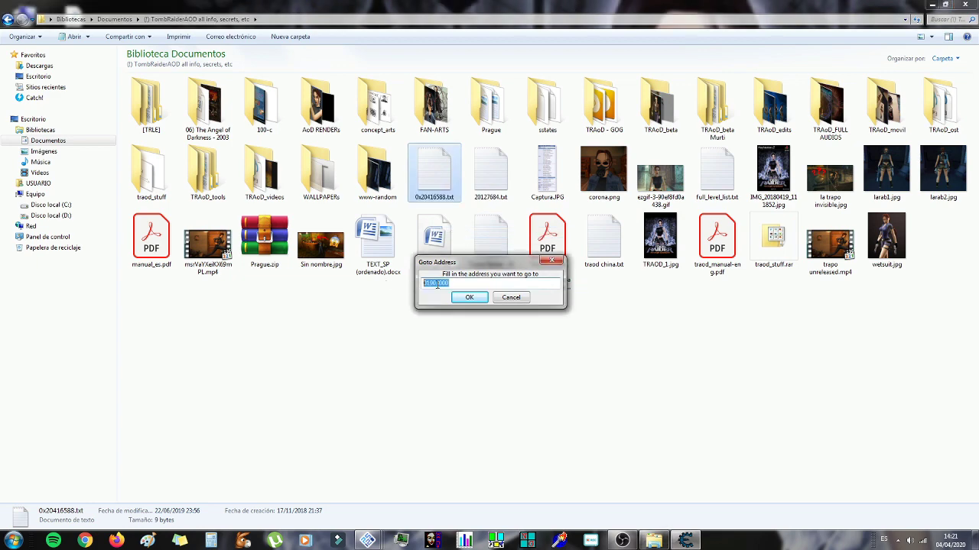
pyautogui.rightClick(439, 285)
pyautogui.click(465, 330)
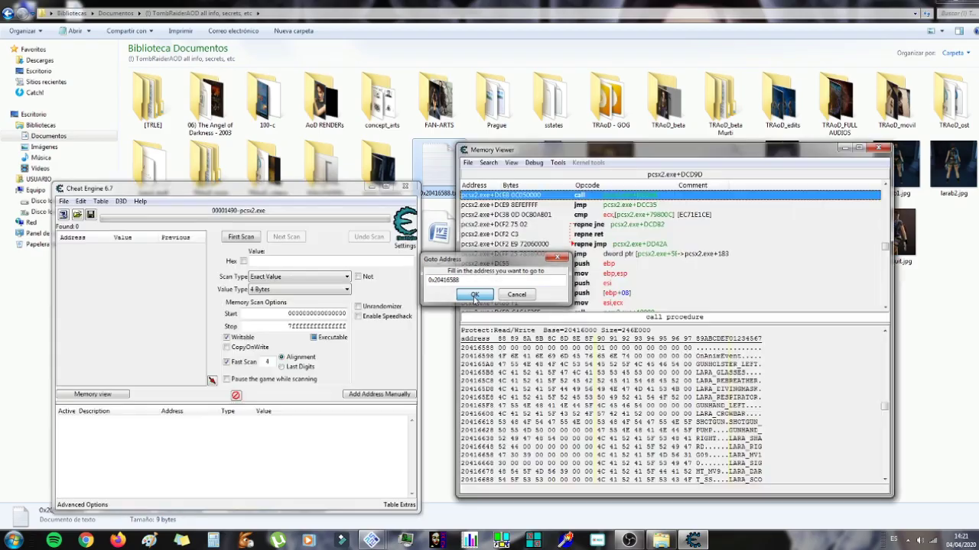
pyautogui.click(413, 338)
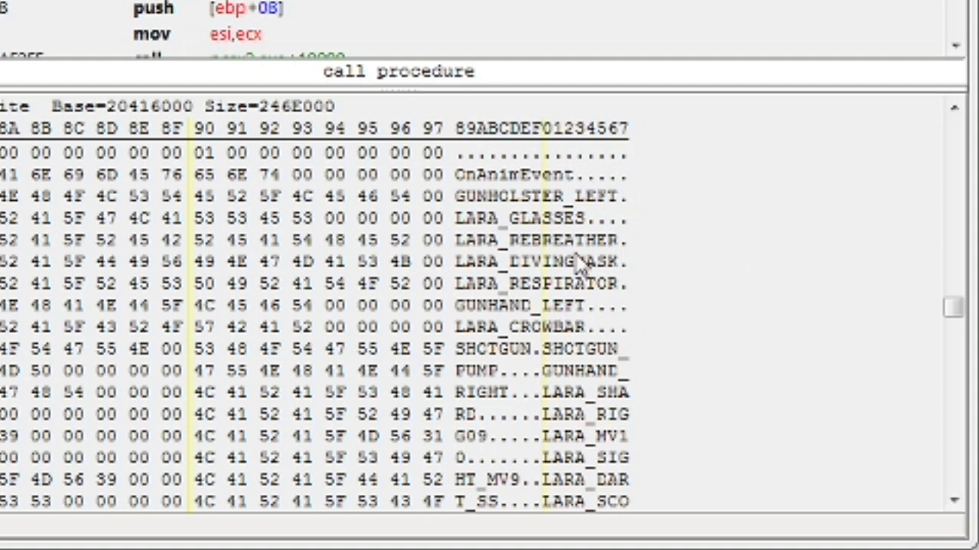
# Replace the final S of LARA_GLASSES with 1 in the memory's text column.
pyautogui.click(579, 218)
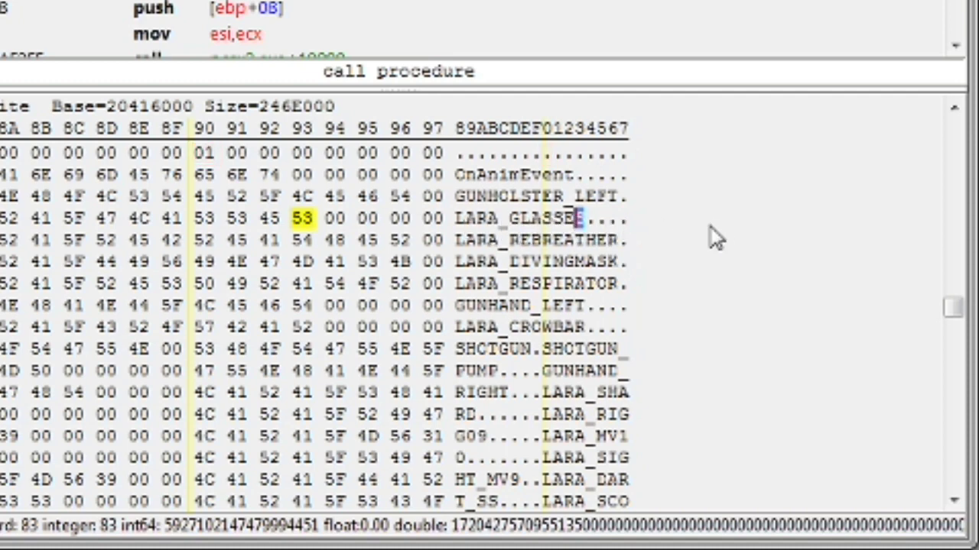
pyautogui.write('1')
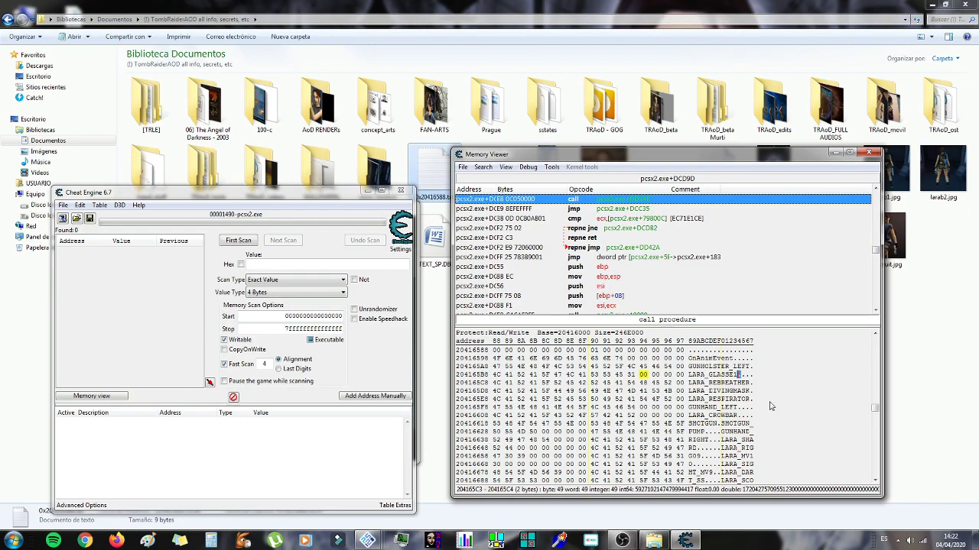
pyautogui.click(789, 399)
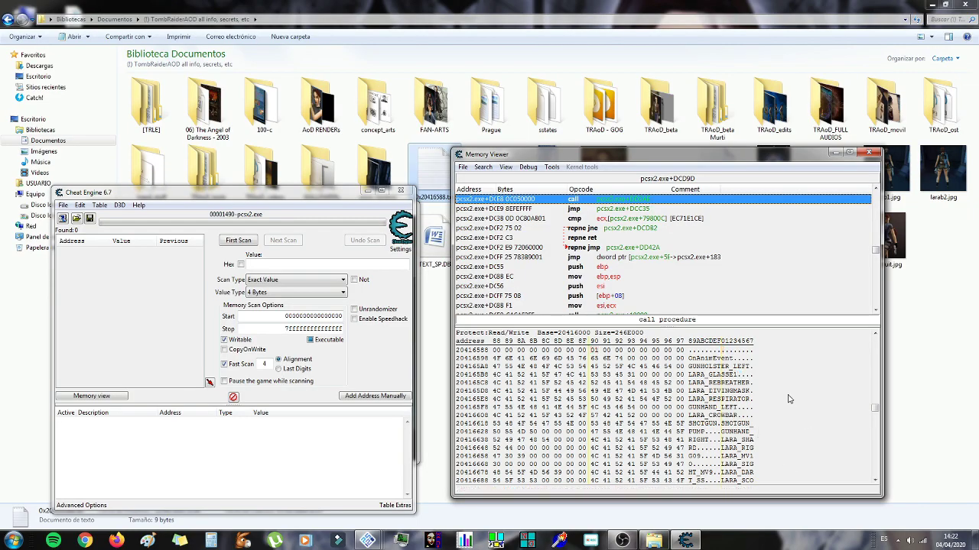
# Show the game full screen and reload the level through Level Select in the pause options.
pyautogui.click(418, 344)
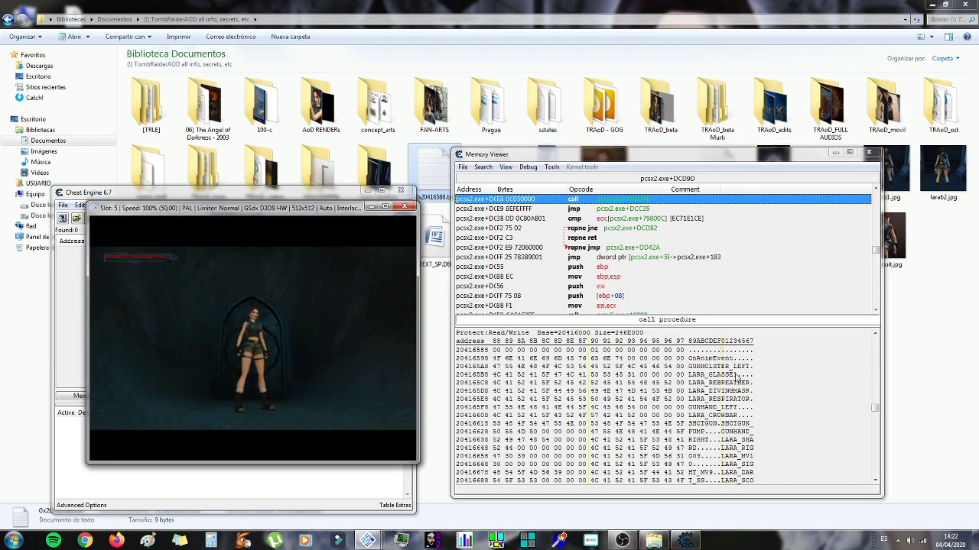
pyautogui.doubleClick(343, 327)
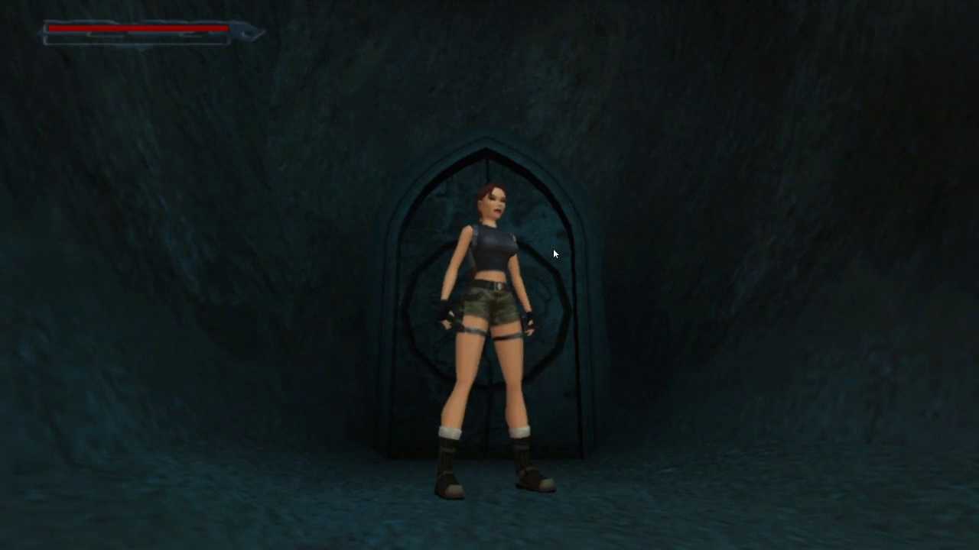
pyautogui.press('Return')
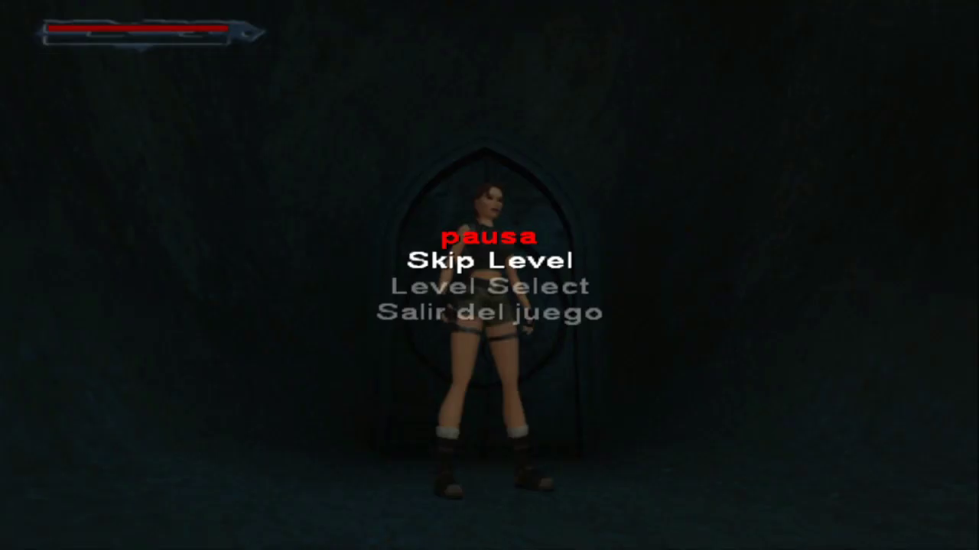
pyautogui.press('Down')
pyautogui.press('Return')
pyautogui.press('Return')
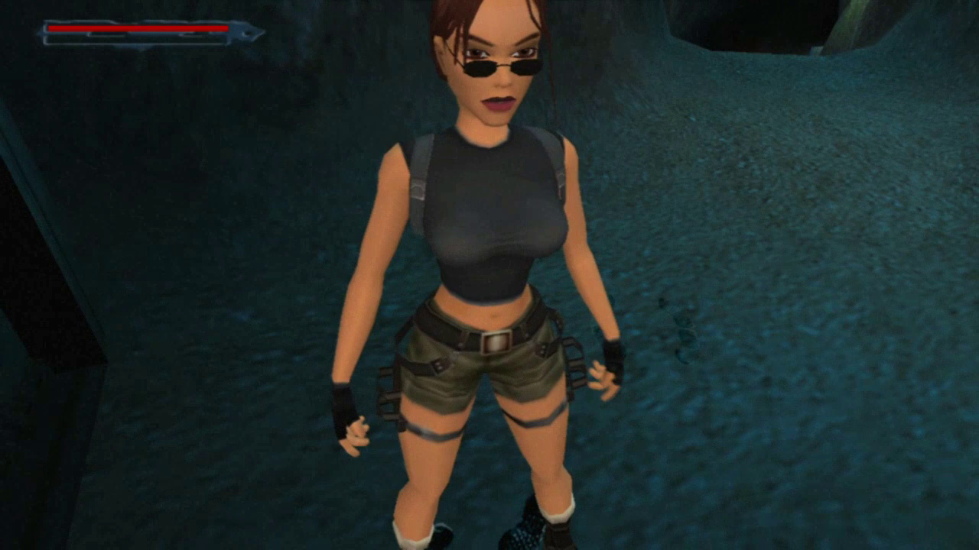
# Turn and move Lara around the cave to view her glasses from different angles.
pyautogui.press('Up')
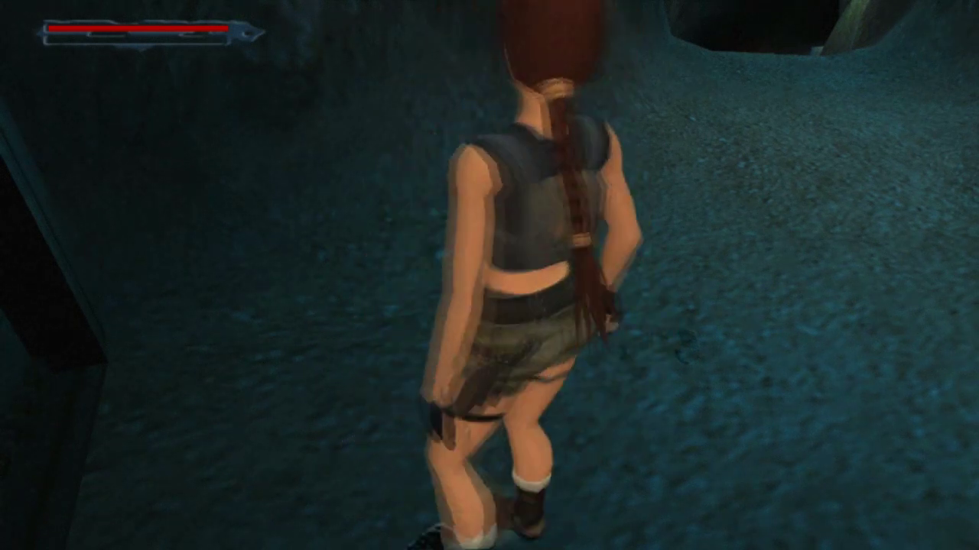
pyautogui.press('Down')
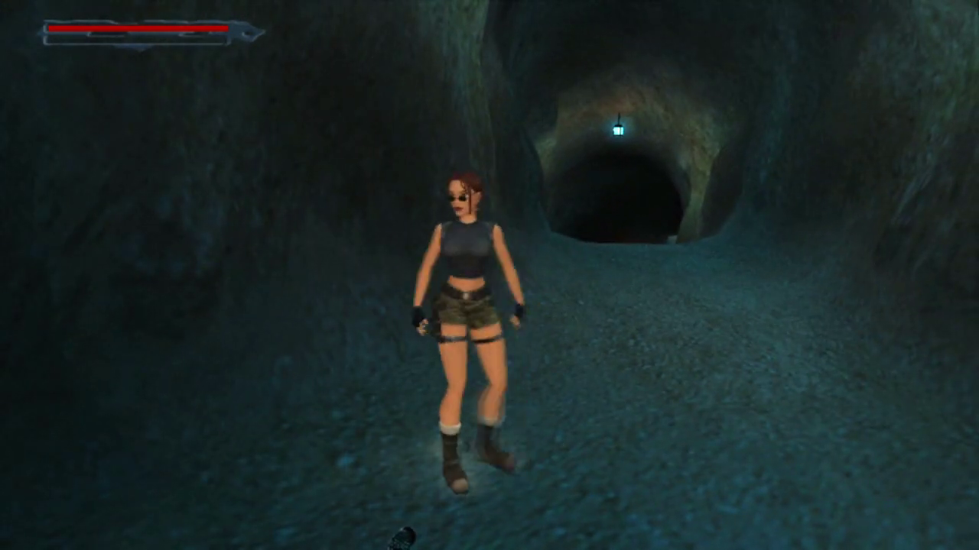
pyautogui.press('Right')
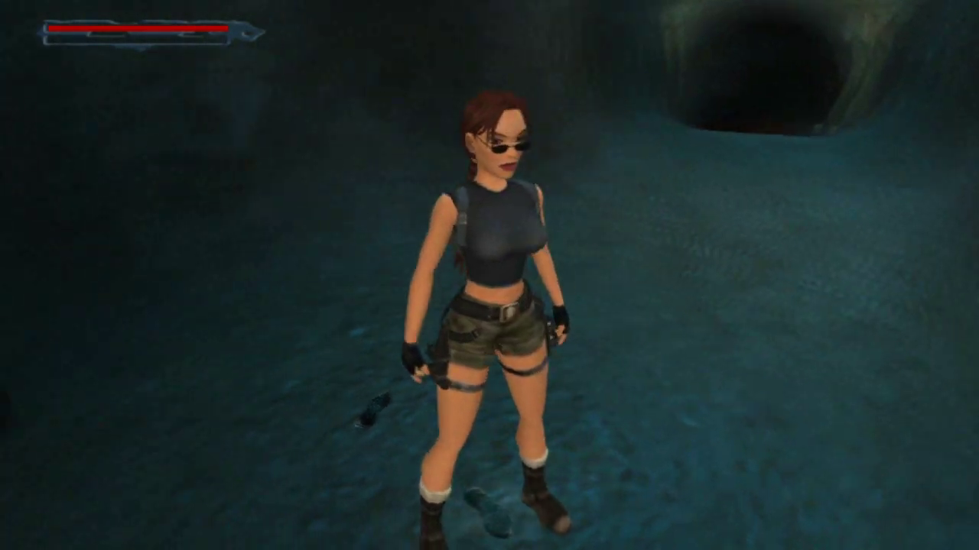
# Leave the full-screen game for Cheat Engine's Memory Viewer and search the memory for the text fringe.
pyautogui.press('Up')
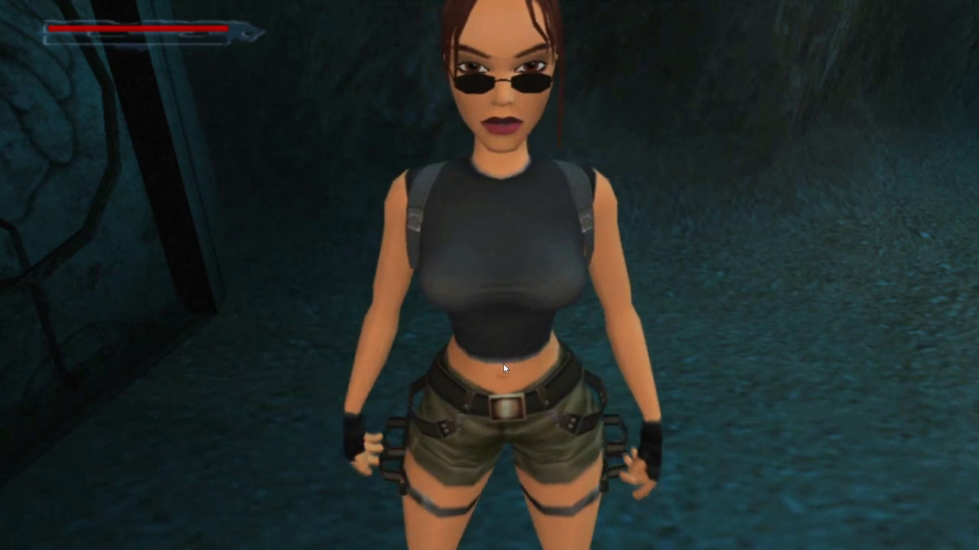
pyautogui.doubleClick(534, 367)
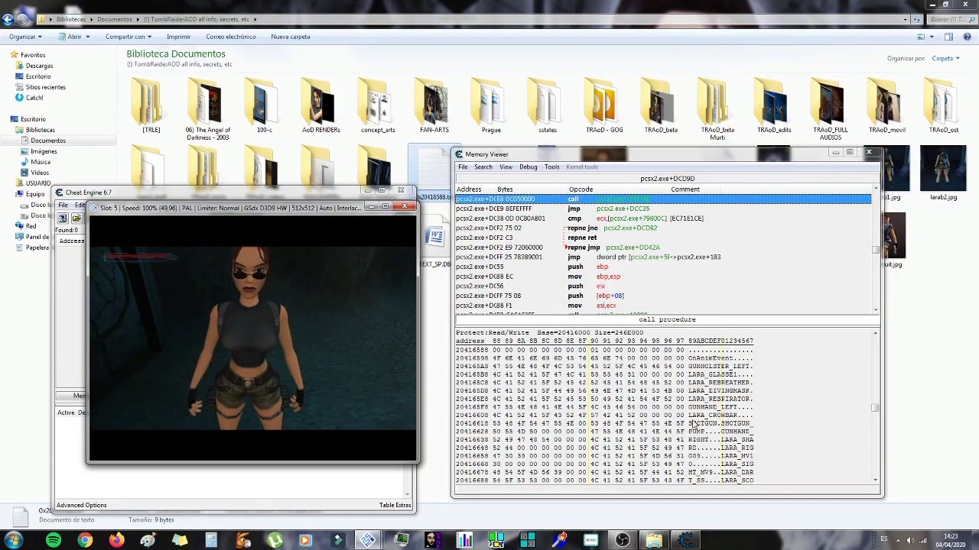
pyautogui.click(795, 417)
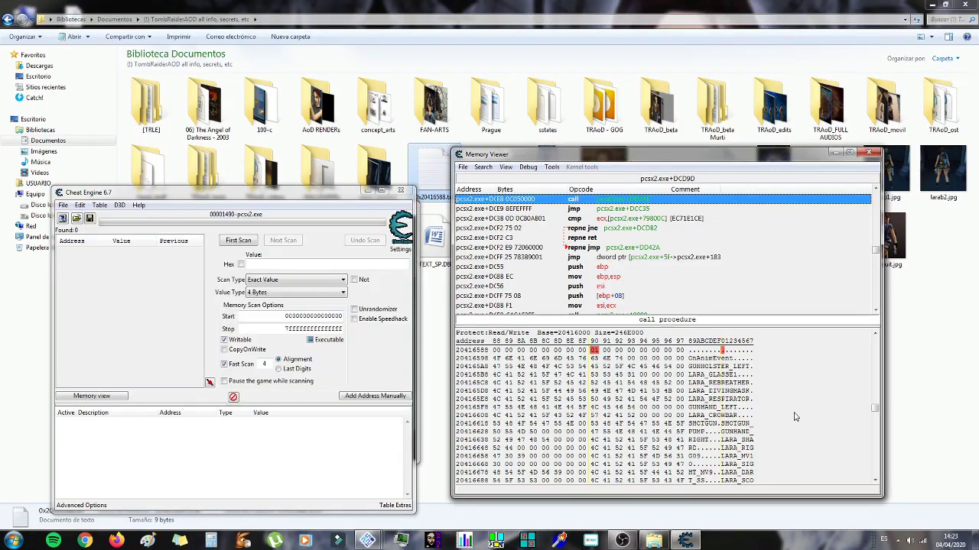
pyautogui.rightClick(795, 370)
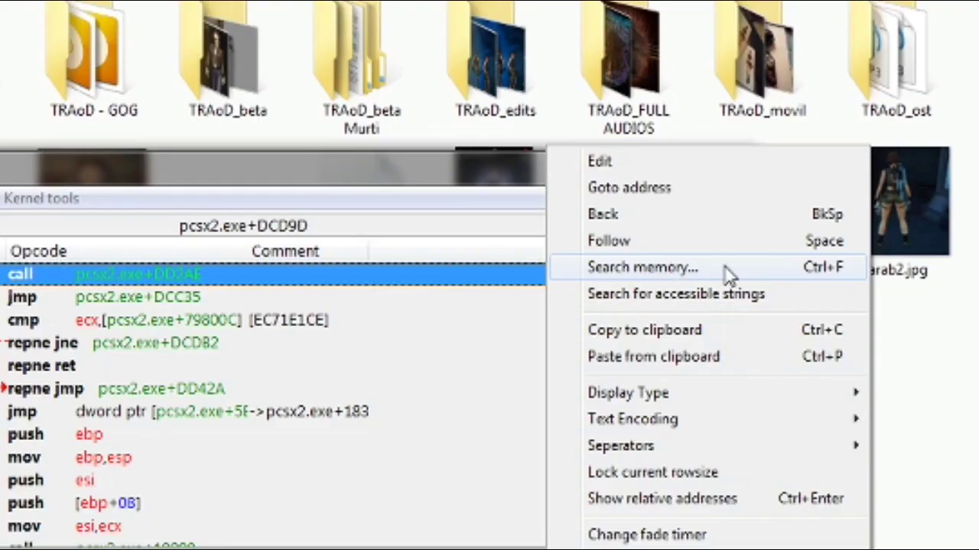
pyautogui.click(726, 274)
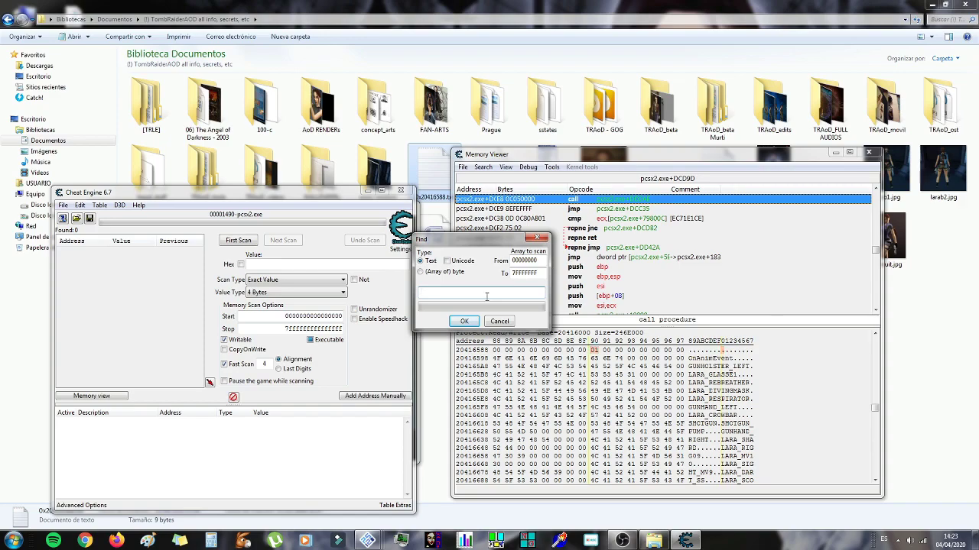
pyautogui.write('fringe')
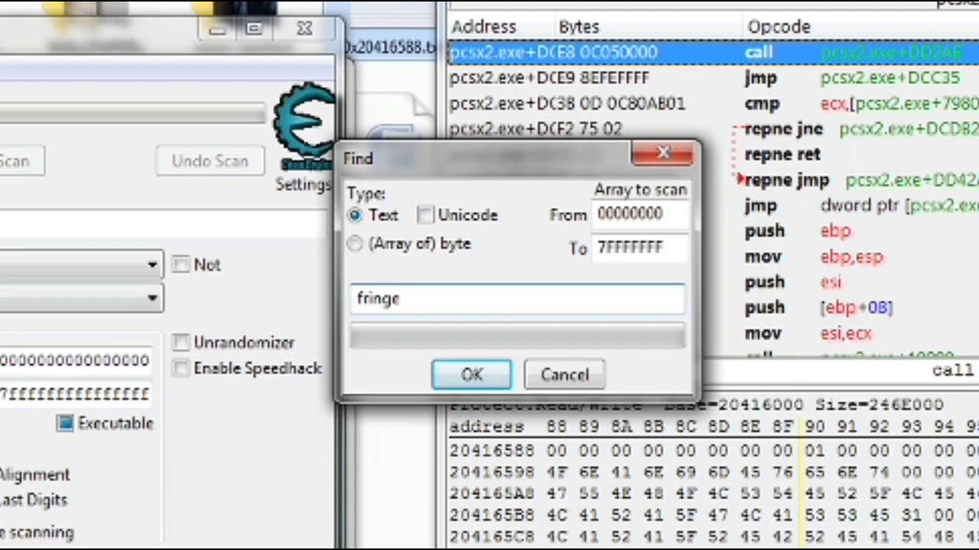
pyautogui.click(478, 378)
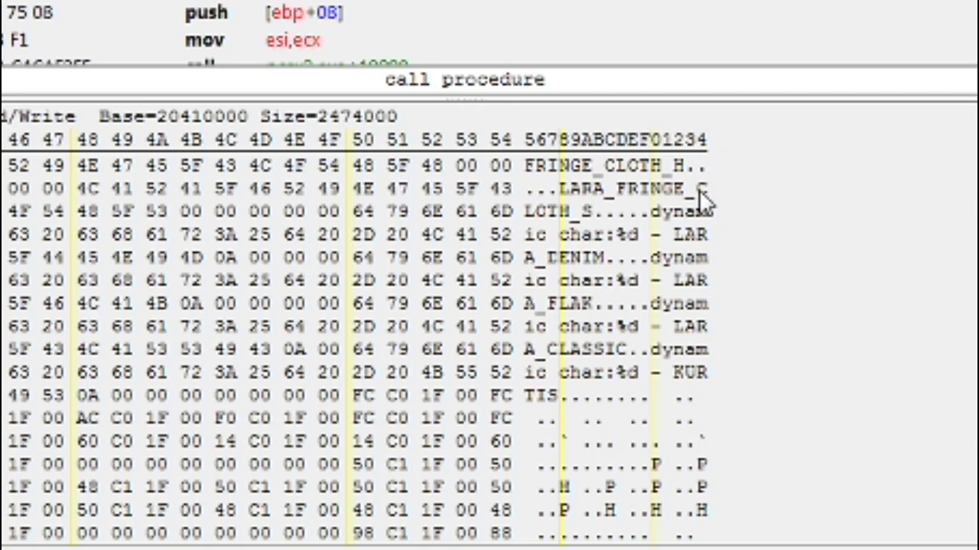
# Replace the final S of LARA_FRINGE_CLOTH_S with 1 in the memory's text column.
pyautogui.click(586, 213)
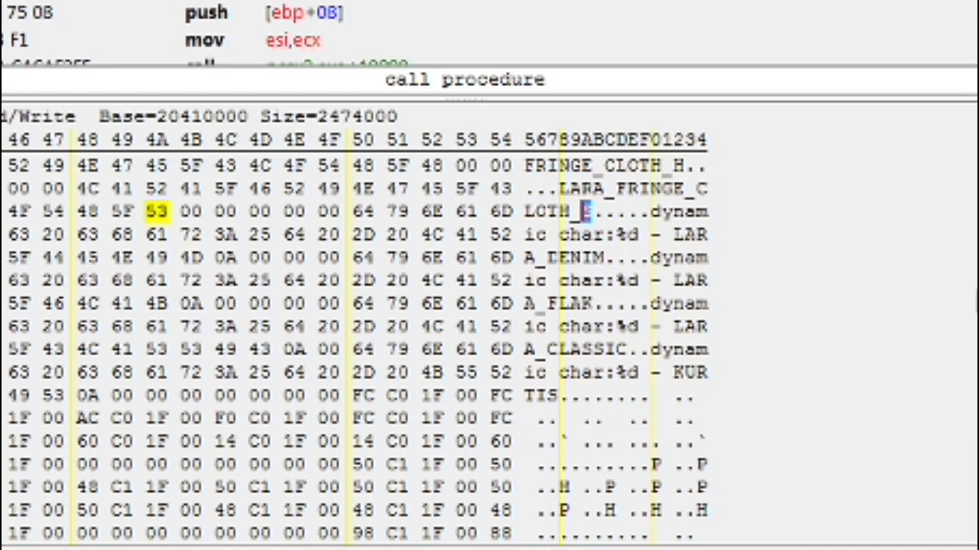
pyautogui.write('1')
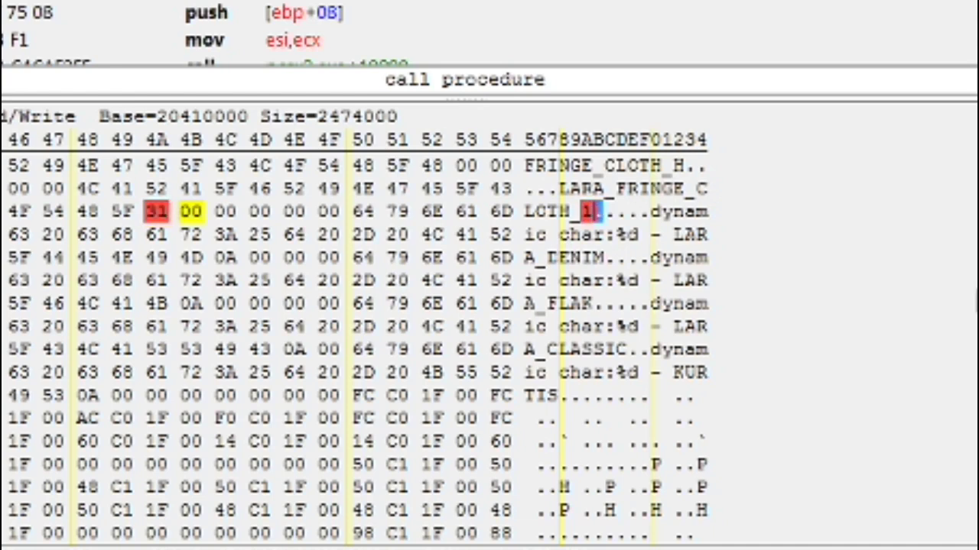
pyautogui.press('Escape')
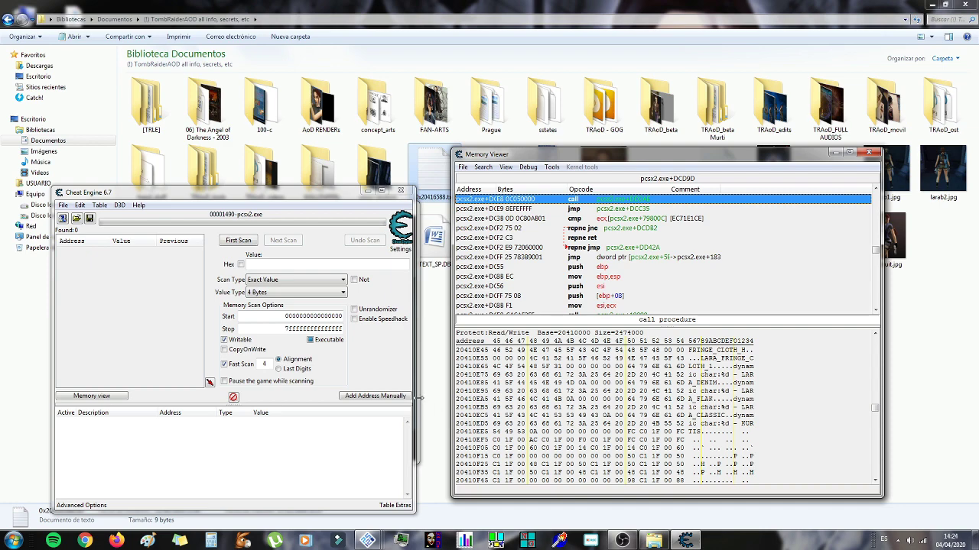
# Bring the PCSX2 game back to full screen and reload the level with Level Select from the pause options.
pyautogui.click(418, 397)
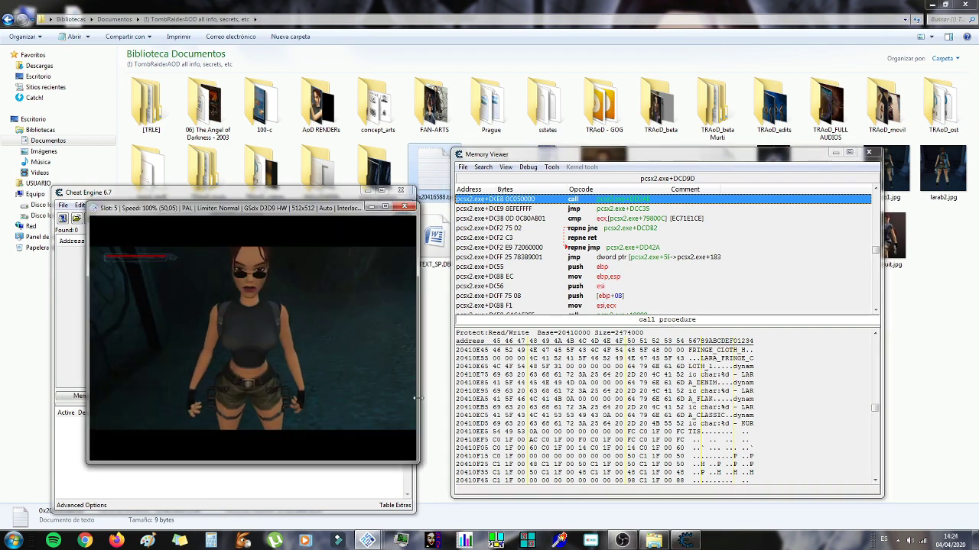
pyautogui.doubleClick(270, 328)
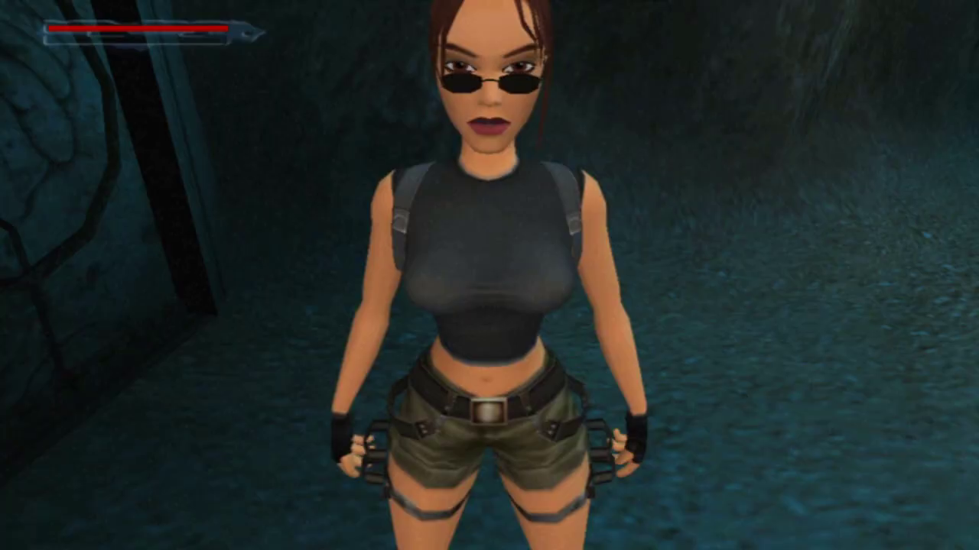
pyautogui.press('Escape')
pyautogui.press('Down')
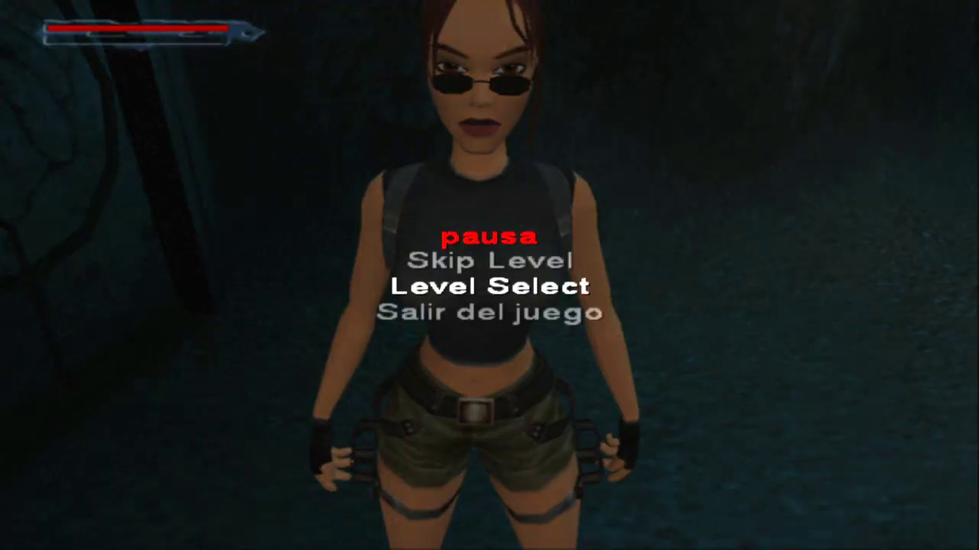
pyautogui.press('Return')
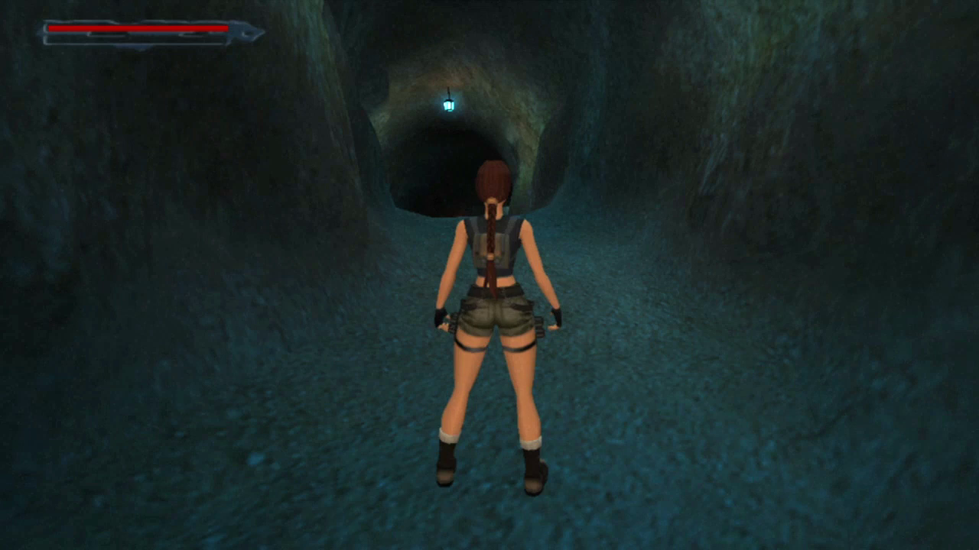
# Turn Lara toward the camera and move her closer to examine her fringe and face.
pyautogui.press('Down')
pyautogui.press('Down')
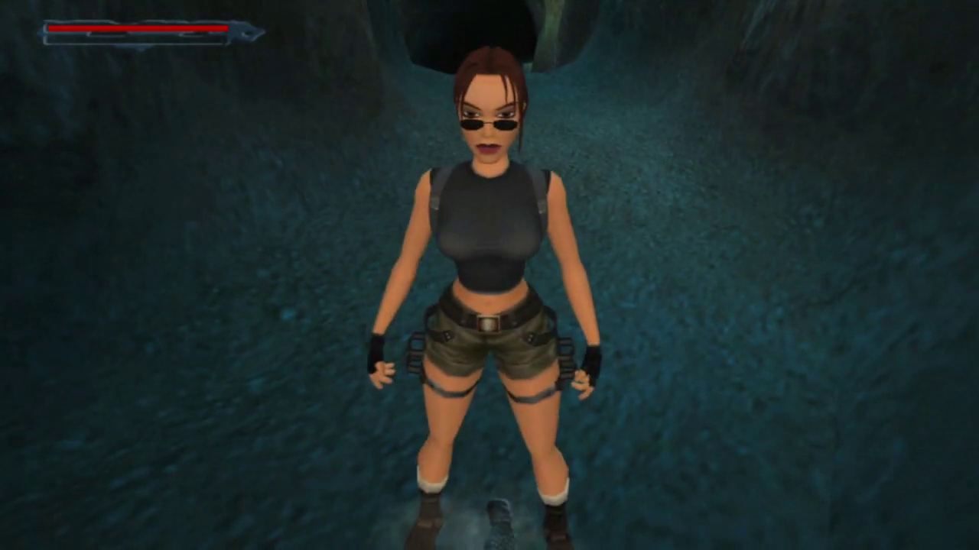
pyautogui.press('Down')
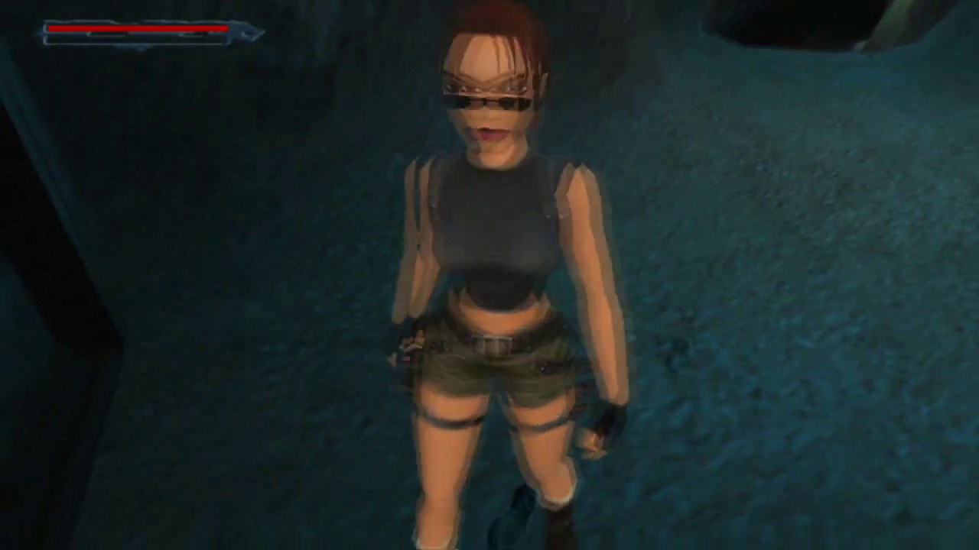
pyautogui.press('Down')
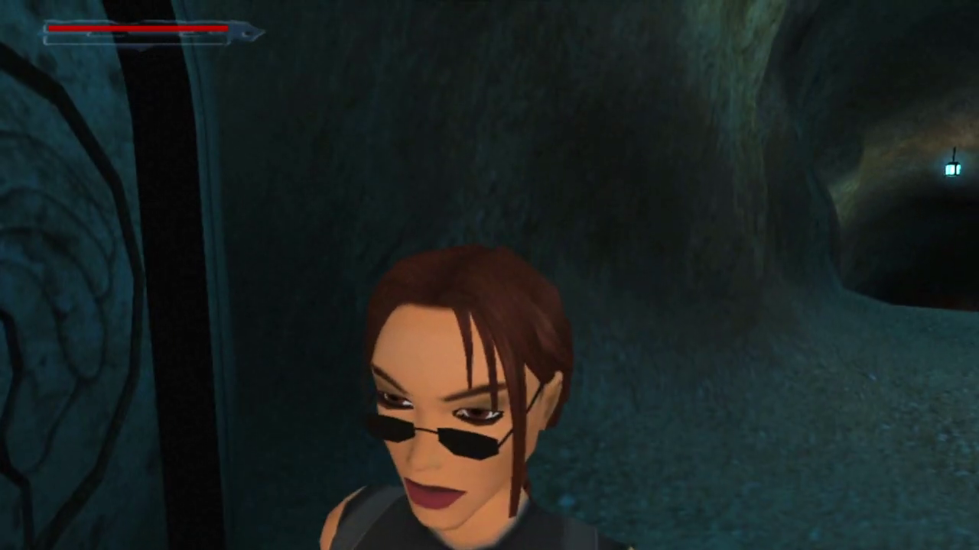
pyautogui.press('Down')
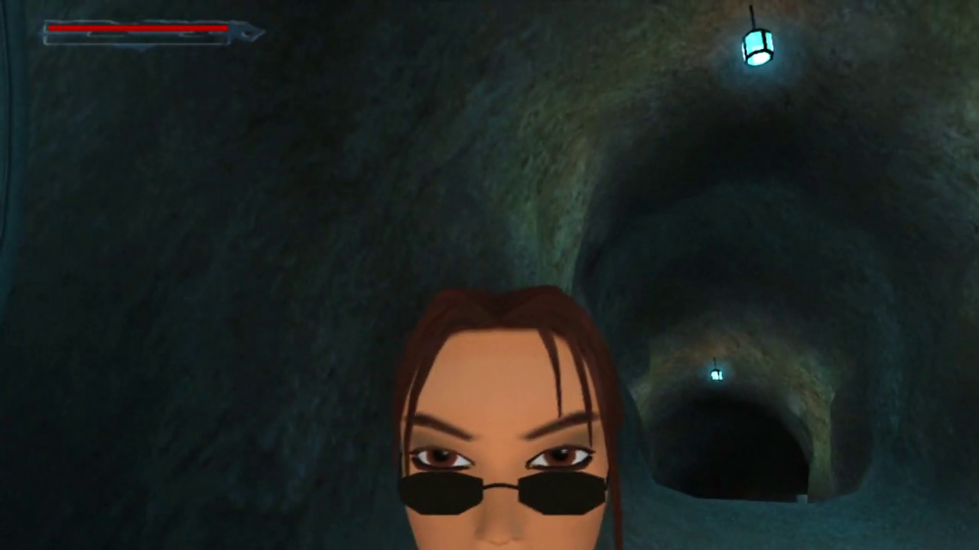
pyautogui.press('Right')
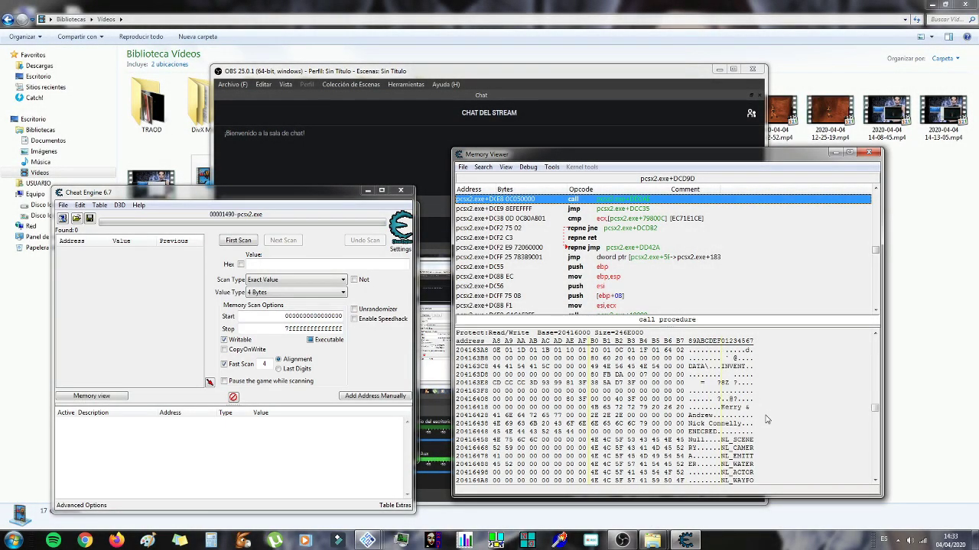
# Check the paused game, return to Cheat Engine and look through the memory's text entries from address 204163A8 onward.
pyautogui.click(368, 191)
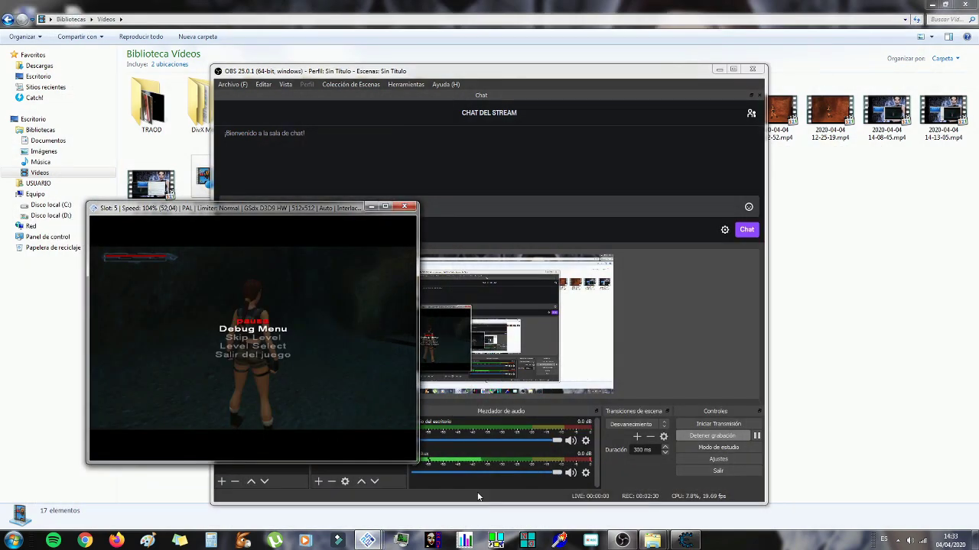
pyautogui.click(685, 541)
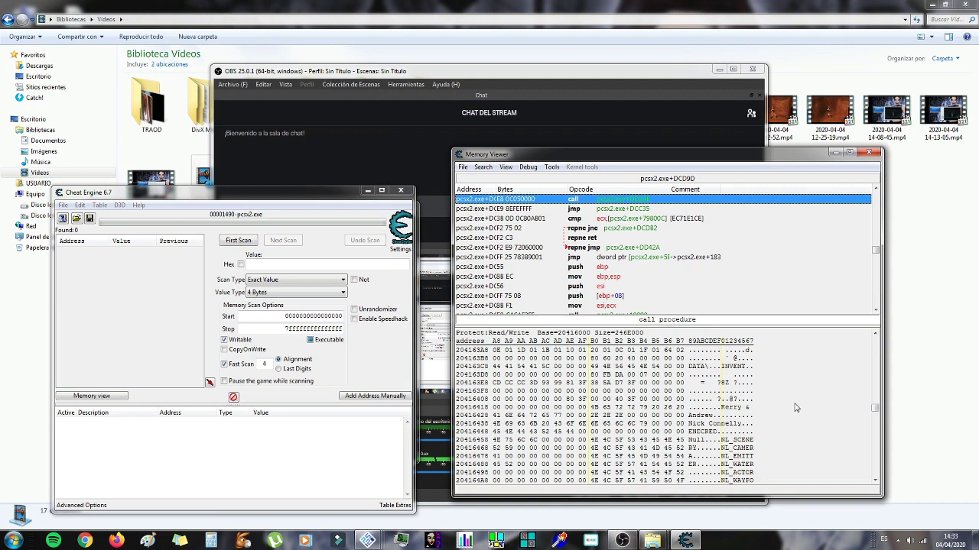
pyautogui.scroll(-10, 795, 408)
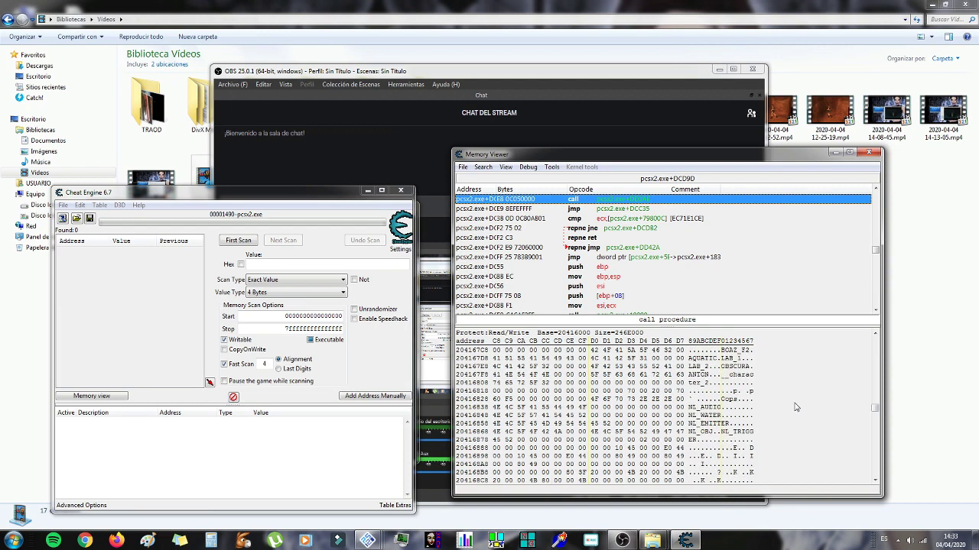
pyautogui.scroll(3, 795, 408)
pyautogui.scroll(-6, 795, 408)
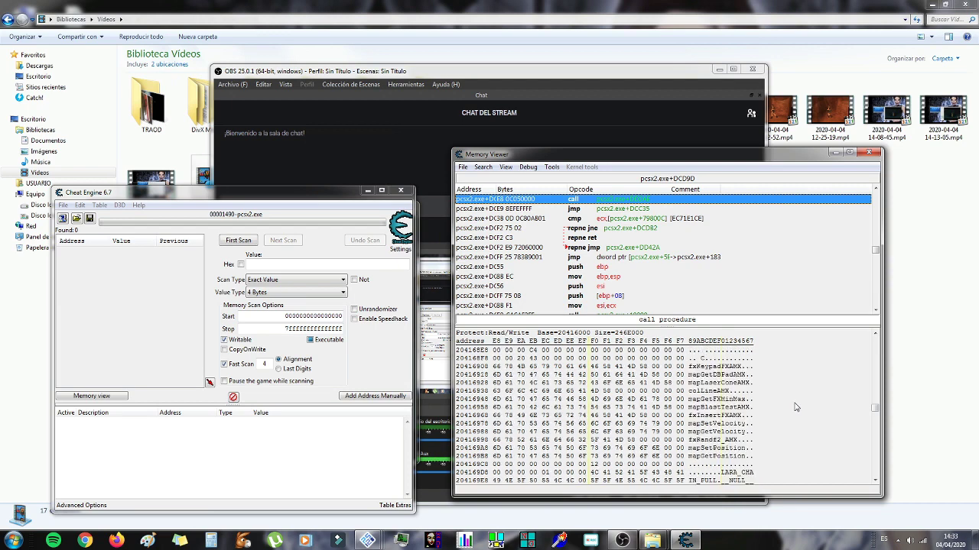
pyautogui.scroll(-2, 795, 407)
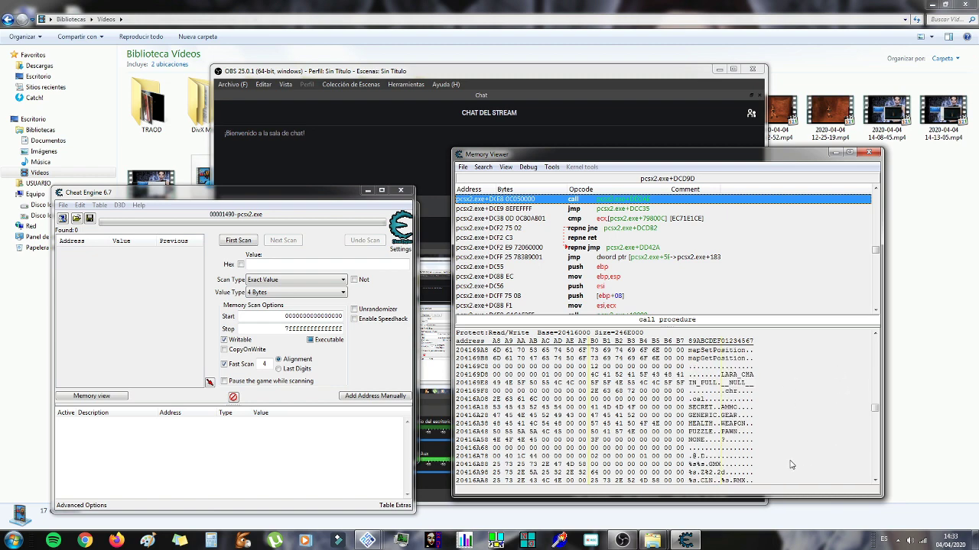
pyautogui.scroll(-10, 721, 433)
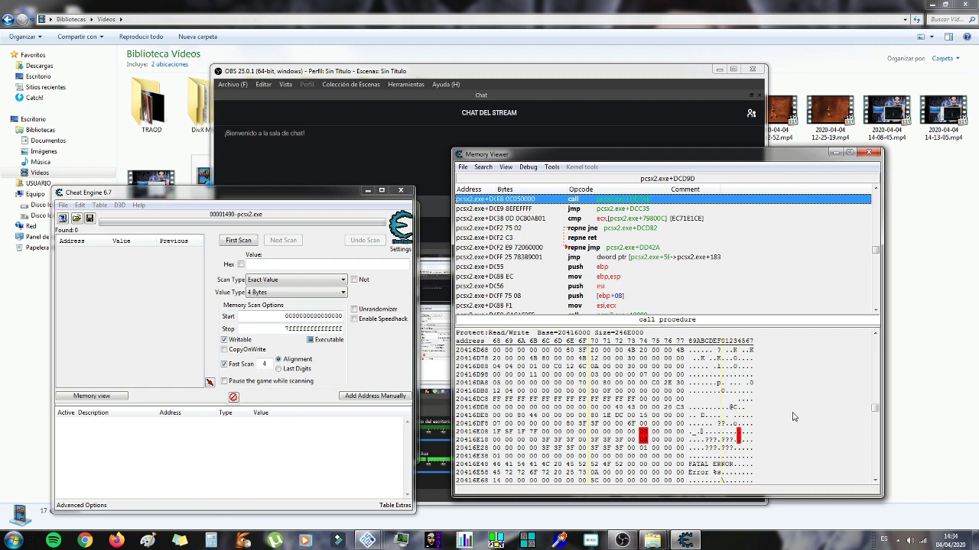
pyautogui.scroll(-4, 793, 417)
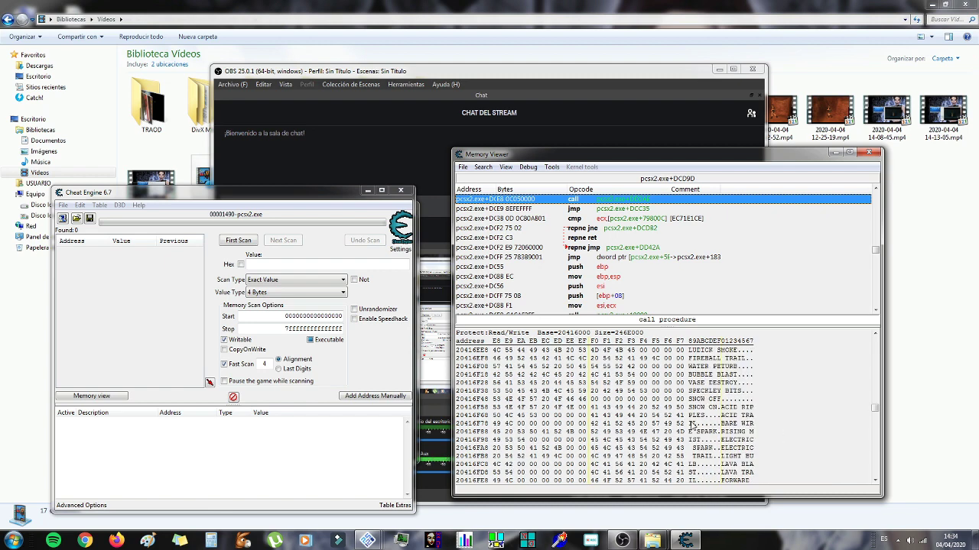
pyautogui.scroll(1, 738, 460)
pyautogui.scroll(1, 752, 427)
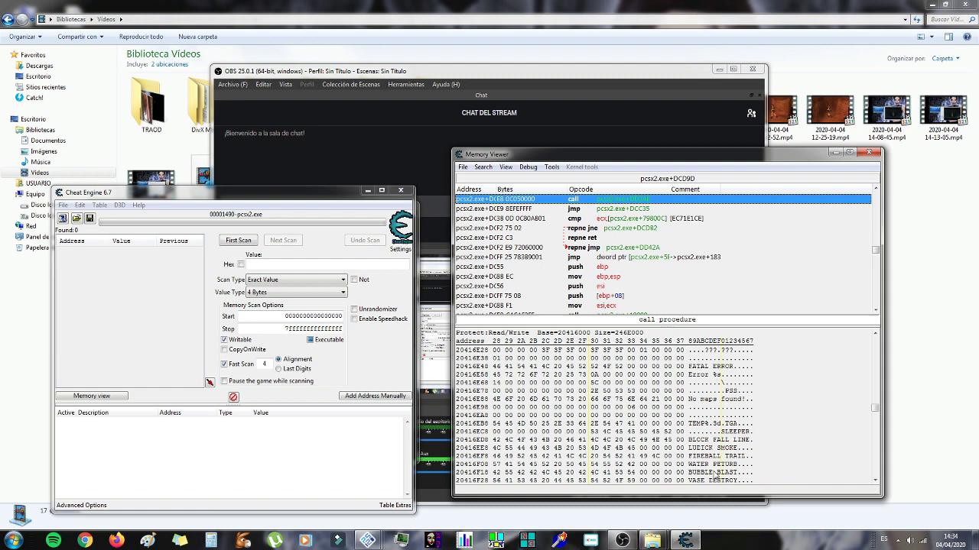
# Search the memory for the text harpoon and replace the final K of HARPOON_GUN_BACKPACK with 1.
pyautogui.rightClick(774, 416)
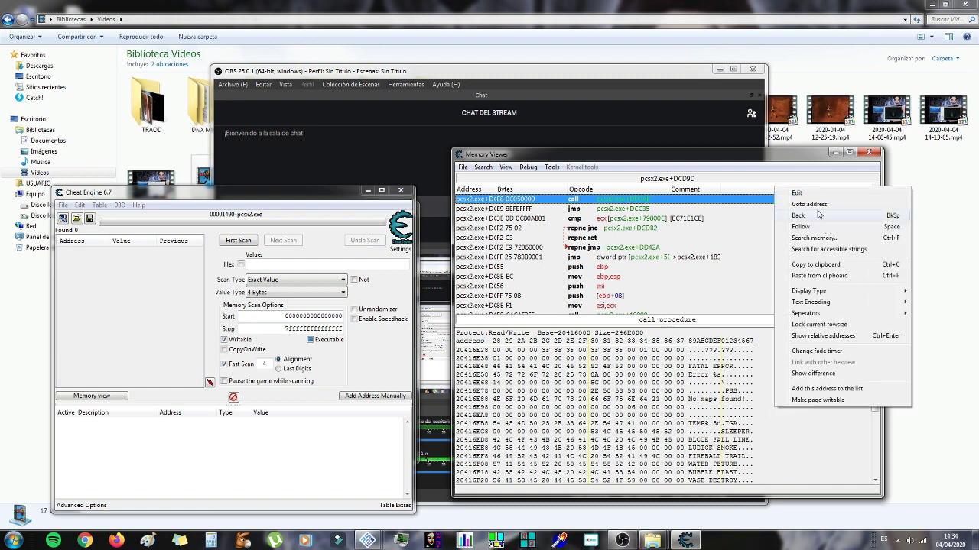
pyautogui.click(815, 237)
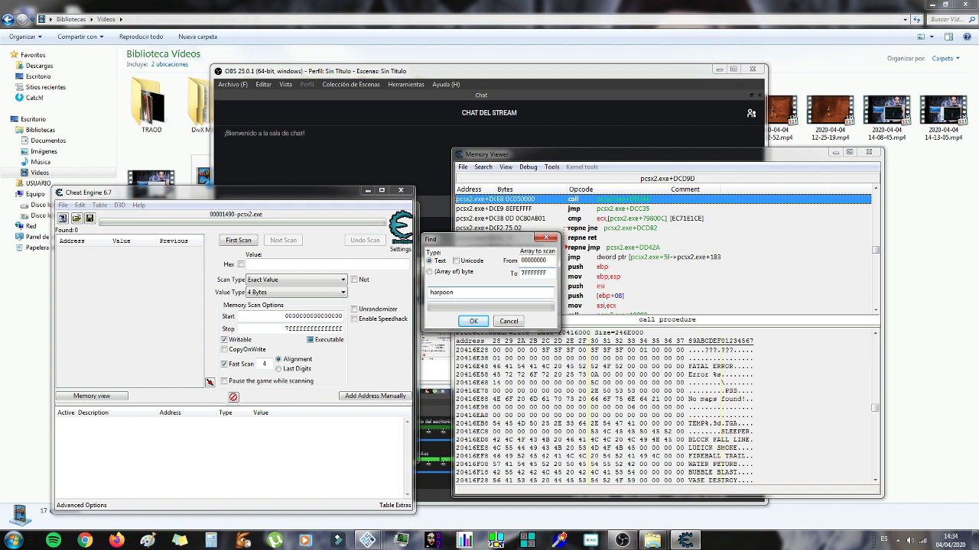
pyautogui.press('Return')
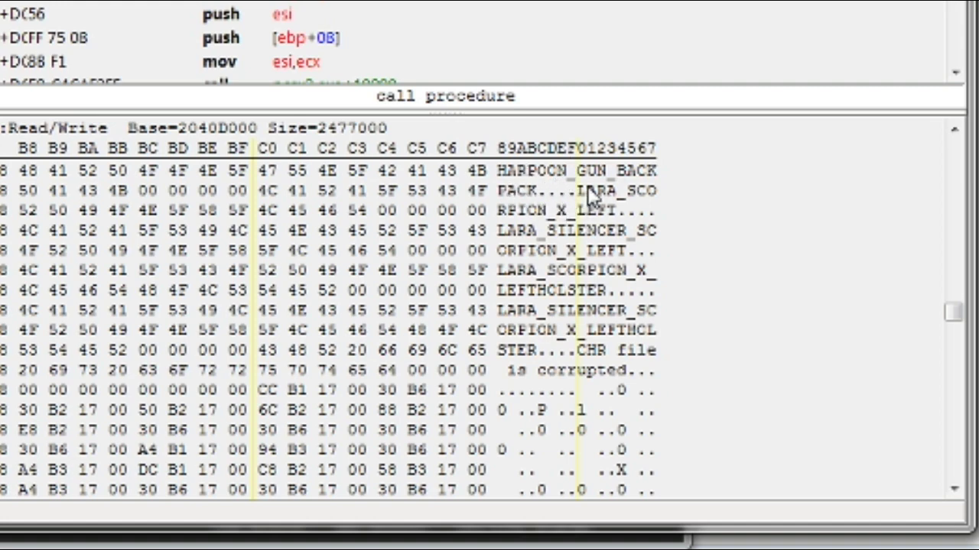
pyautogui.click(531, 191)
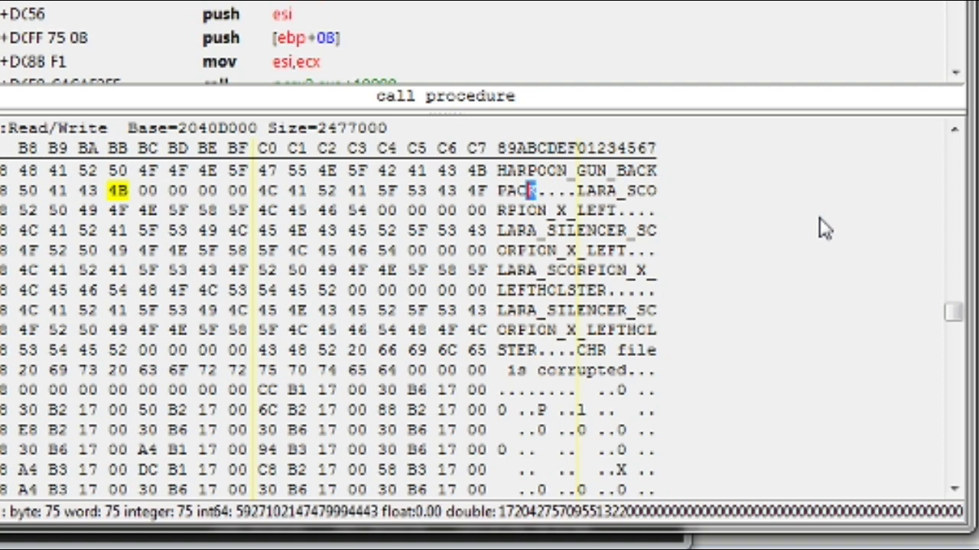
pyautogui.write('1')
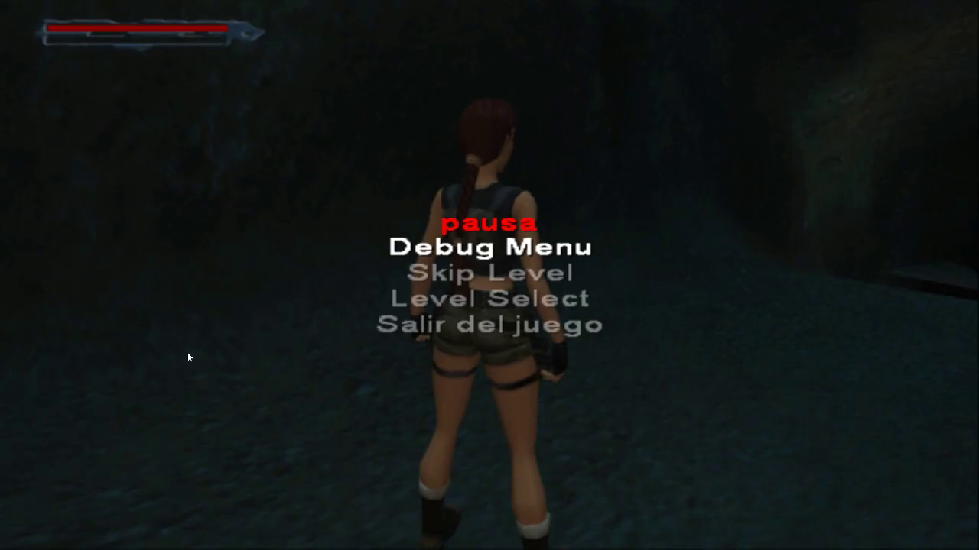
# Reload the level with Level Select and turn Lara around to view the harpoon gun on her back.
pyautogui.press('Down')
pyautogui.press('Down')
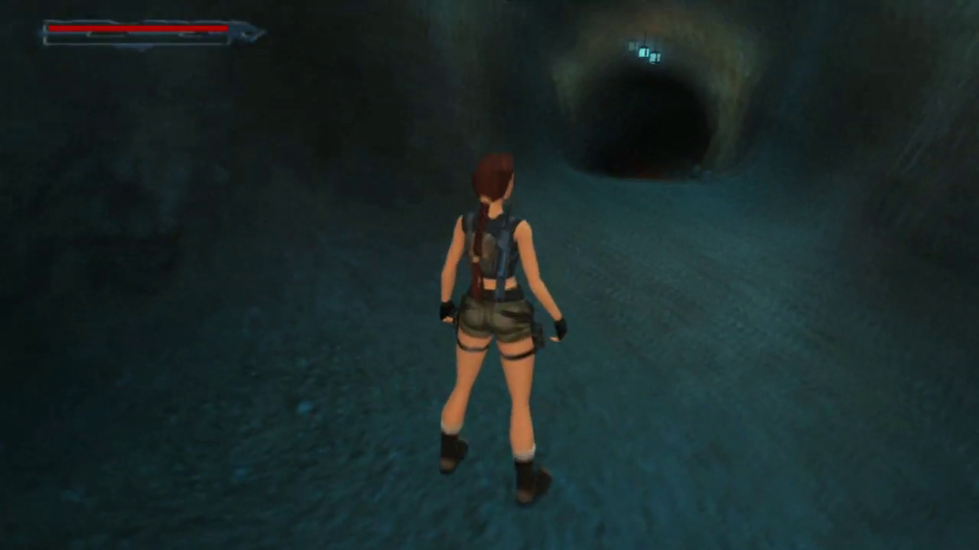
pyautogui.press('Right')
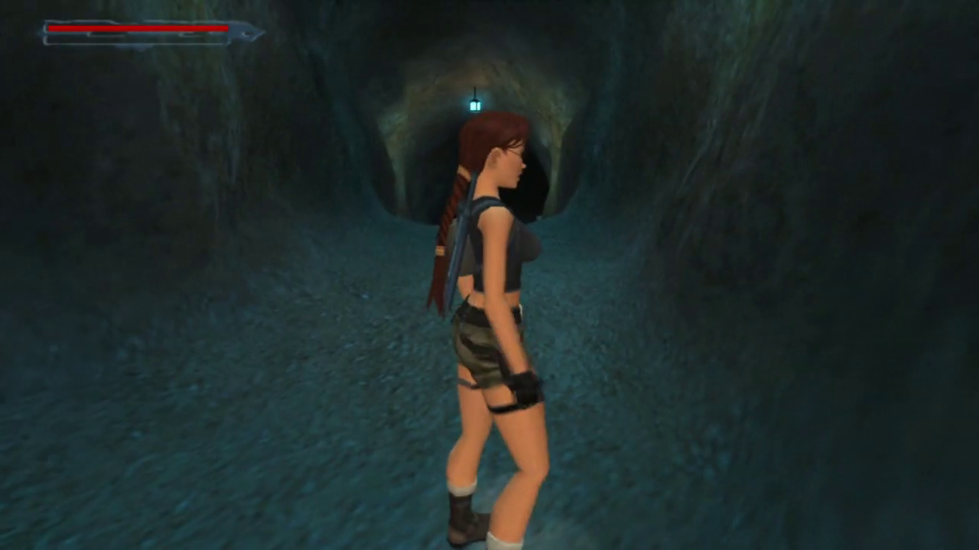
pyautogui.press('Left')
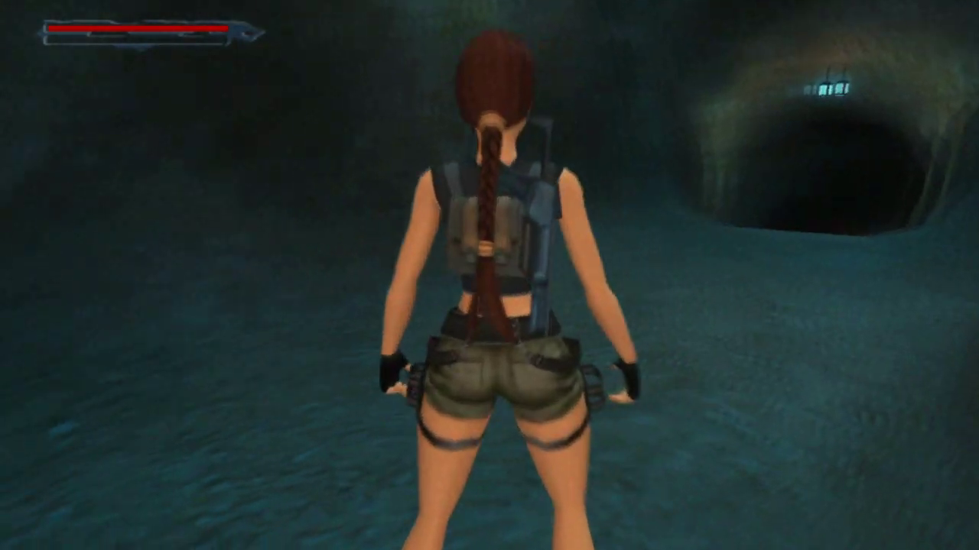
# Turn Lara around and view the harpoon gun on her back from several angles.
pyautogui.press('Left')
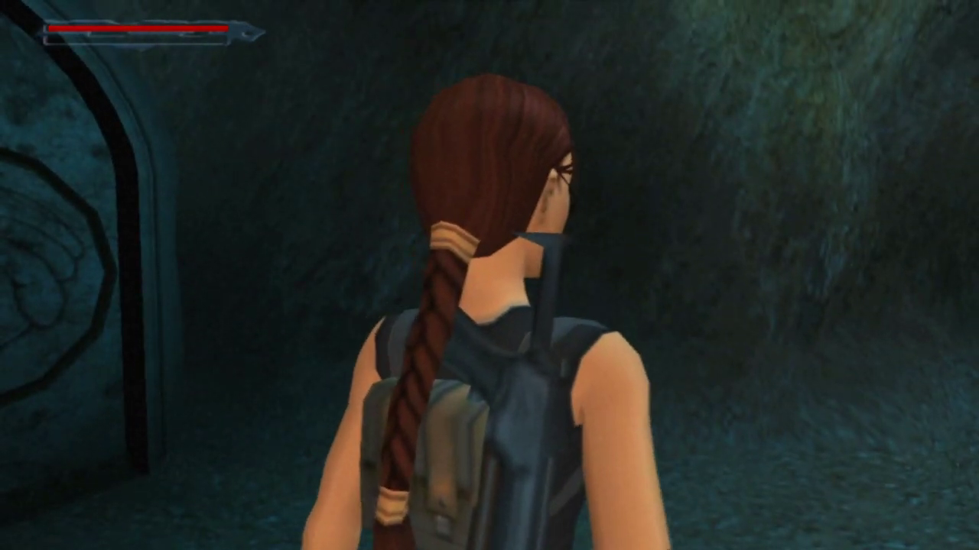
pyautogui.press('Right')
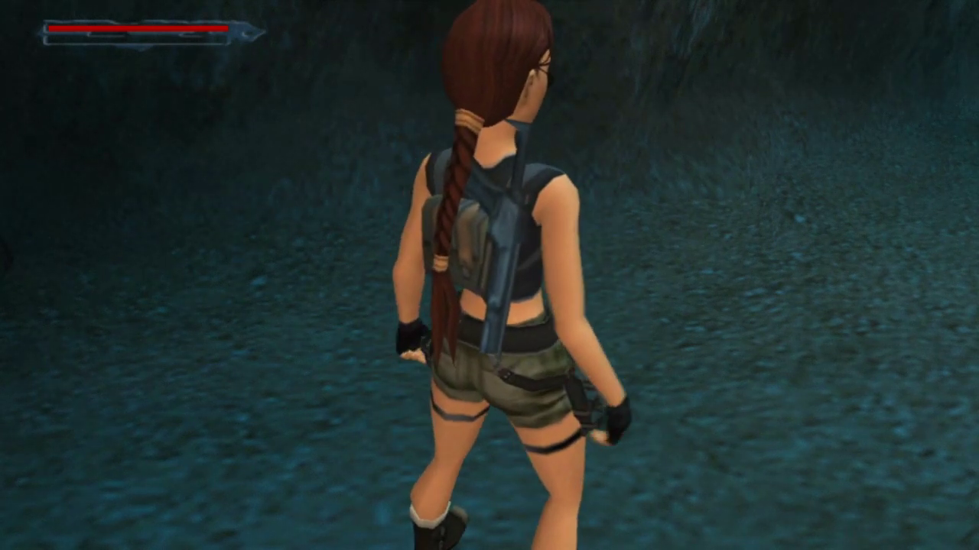
pyautogui.press('Down')
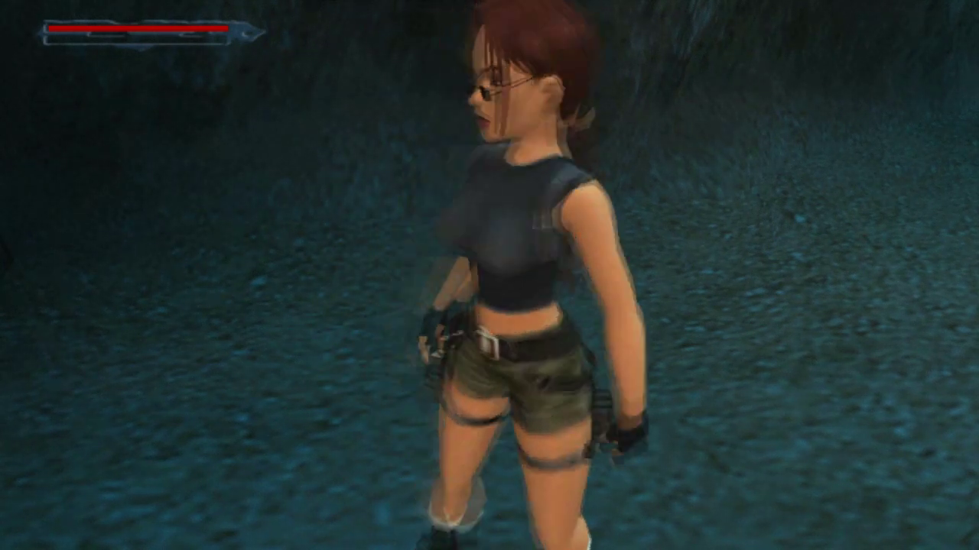
pyautogui.press('w')
# Equip the Mag Vega from the Armas section of the inventory and return to the game.
pyautogui.press('i')
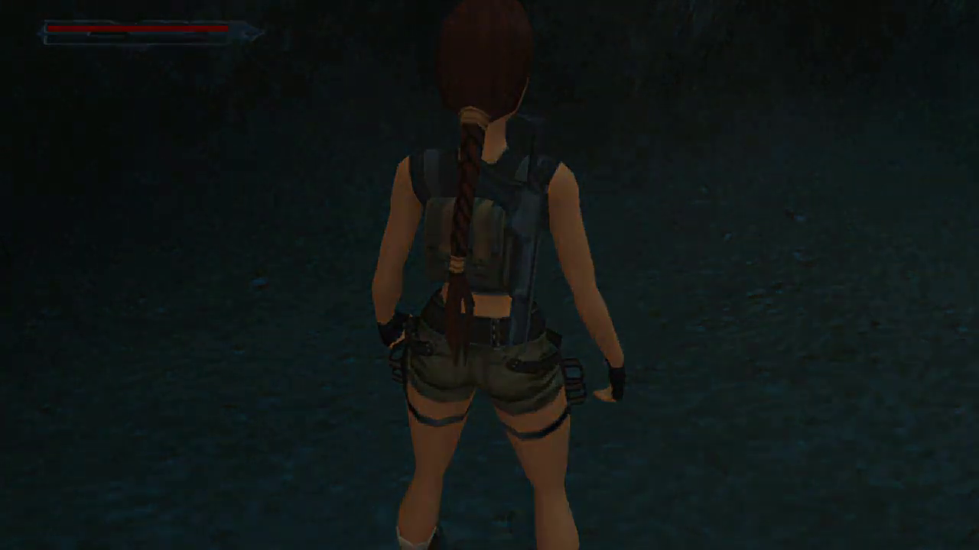
pyautogui.press('Down')
pyautogui.press('Return')
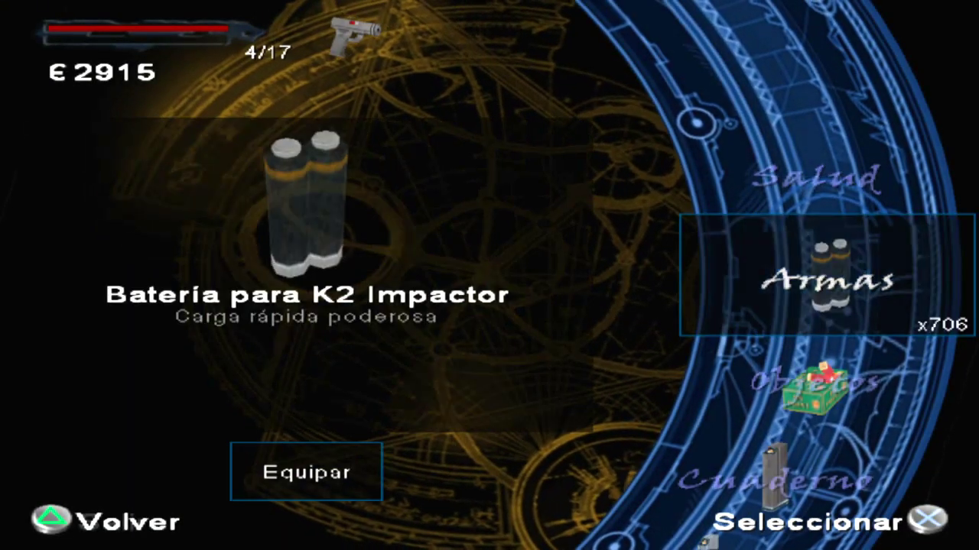
pyautogui.press('Down')
pyautogui.press('Down')
pyautogui.press('Down')
pyautogui.press('Down')
pyautogui.press('Down')
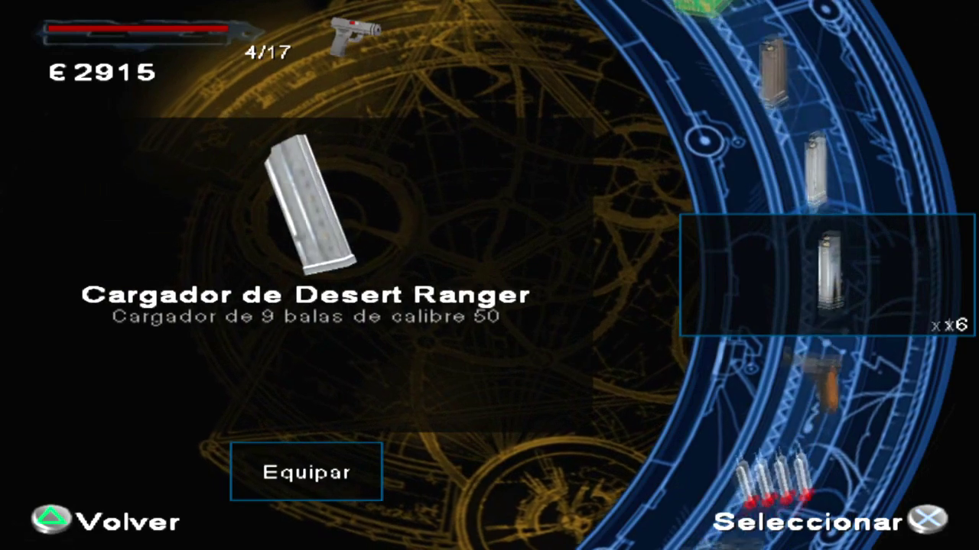
pyautogui.press('Down')
pyautogui.press('Down')
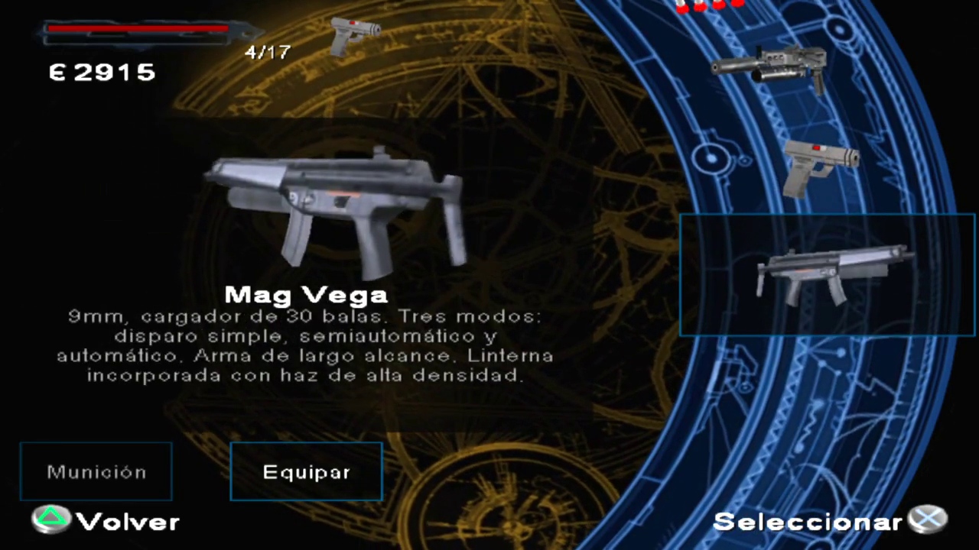
pyautogui.press('Escape')
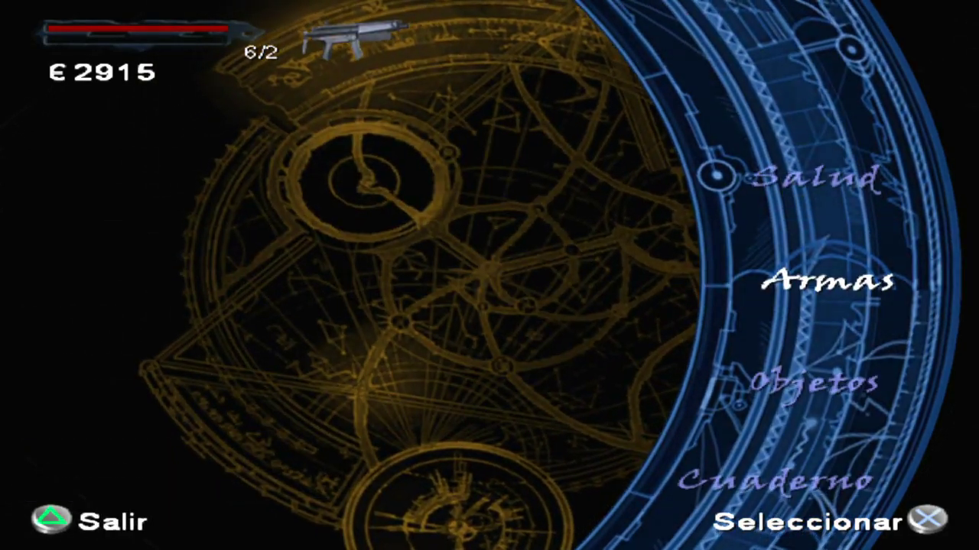
pyautogui.press('Escape')
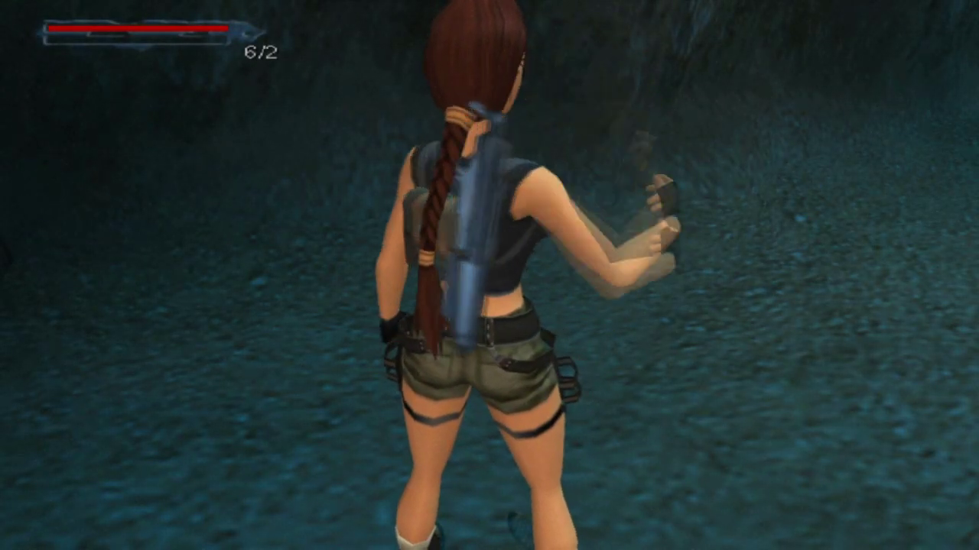
# Draw the Mag Vega, turn Lara toward the camera and run her into the tunnel to check her backpack weapon in motion.
pyautogui.press('ctrl')
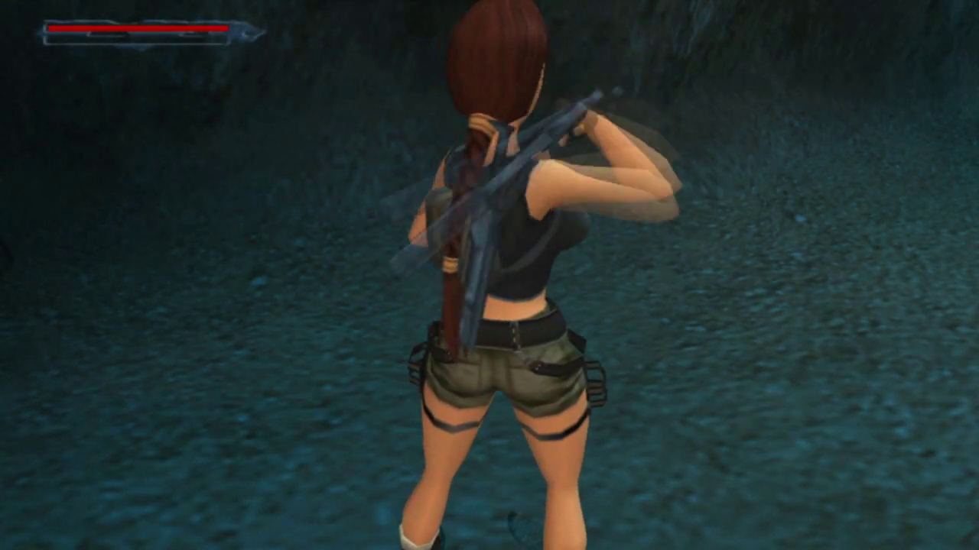
pyautogui.press('Down')
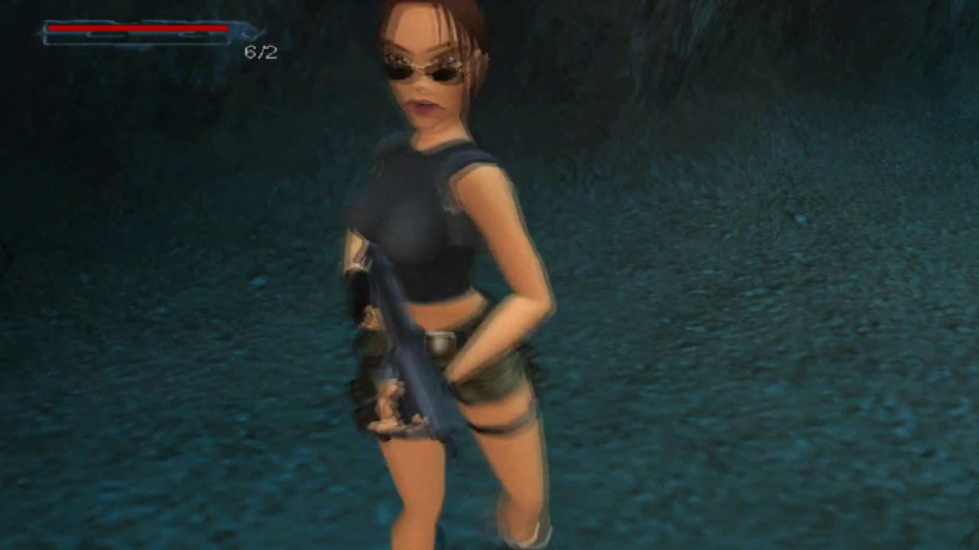
pyautogui.press('Up')
pyautogui.press('Up')
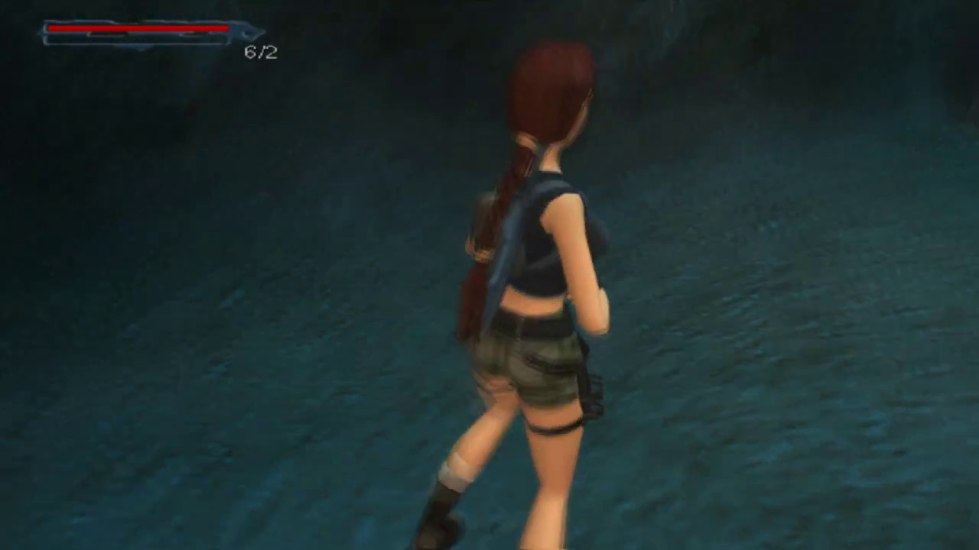
pyautogui.press('space')
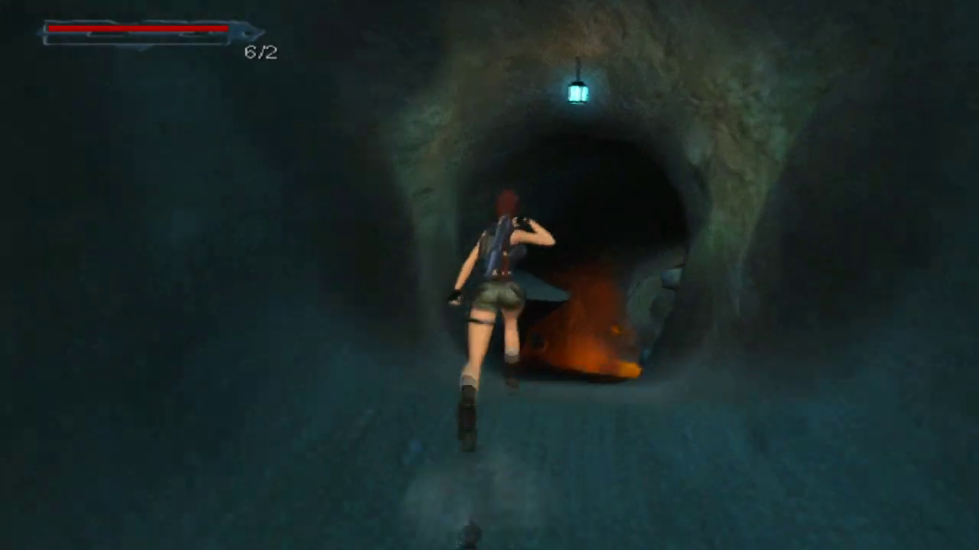
# Pause the game, switch to Cheat Engine and examine the memory text that follows the HARPOON_GUN_BACKPACK entry.
pyautogui.press('Escape')
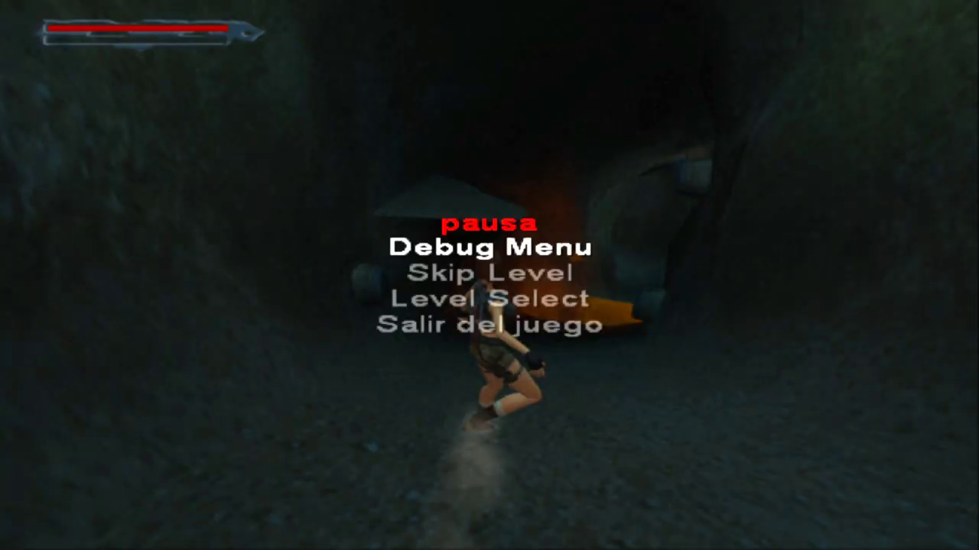
pyautogui.hotkey('alt', 'Tab')
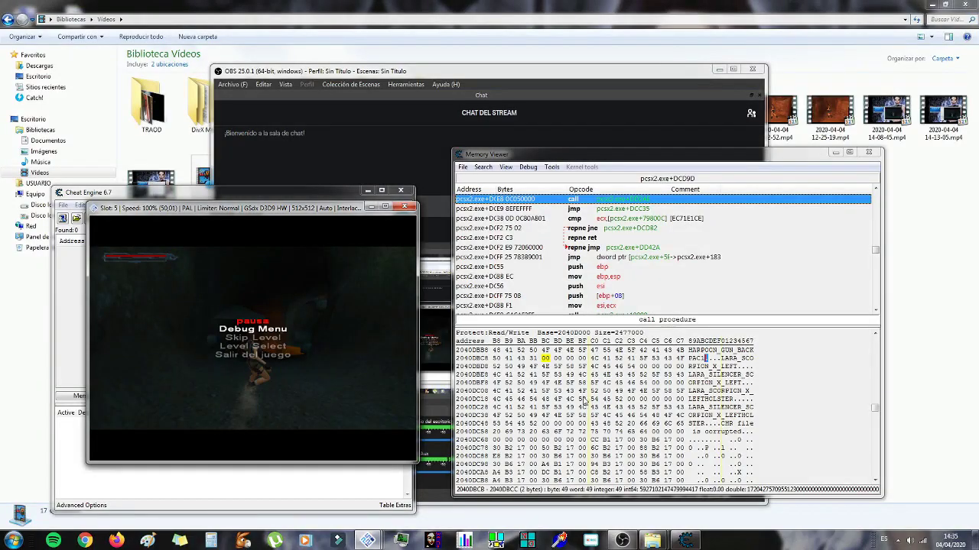
pyautogui.scroll(-16, 771, 432)
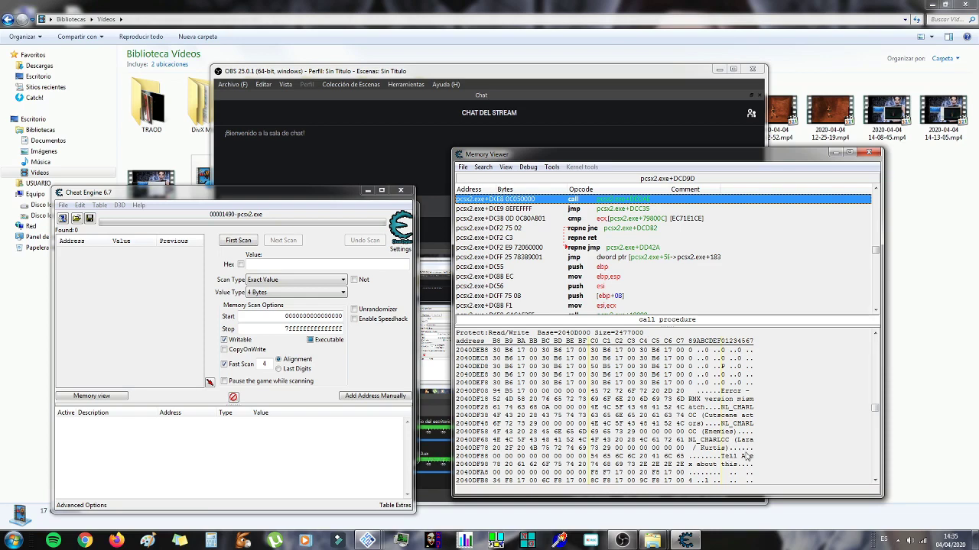
pyautogui.scroll(-2, 738, 481)
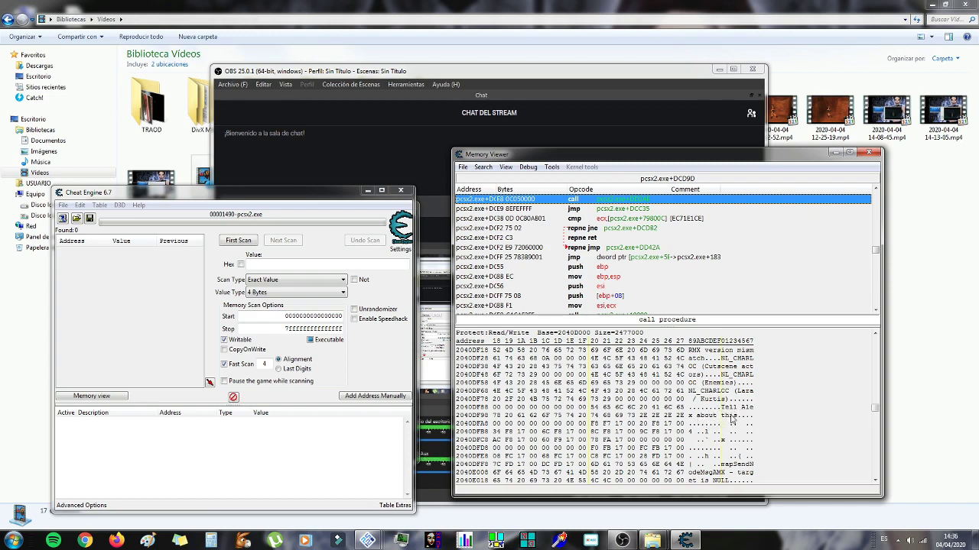
pyautogui.moveTo(724, 408); pyautogui.dragTo(736, 416)
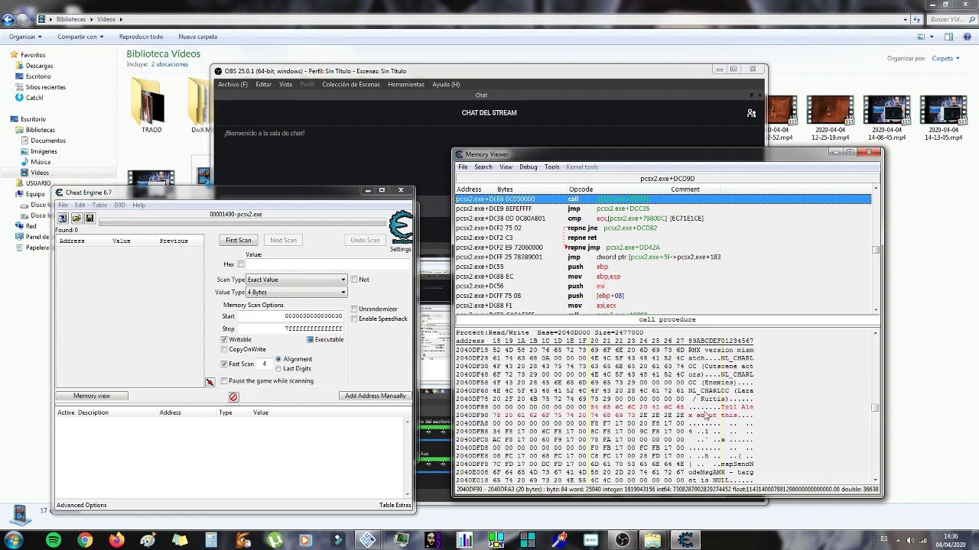
pyautogui.click(798, 413)
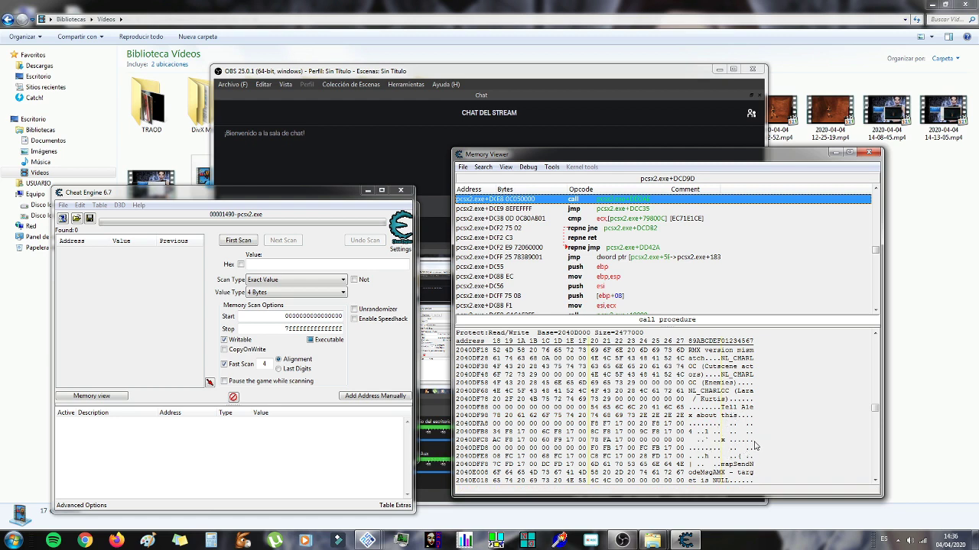
pyautogui.scroll(2, 796, 428)
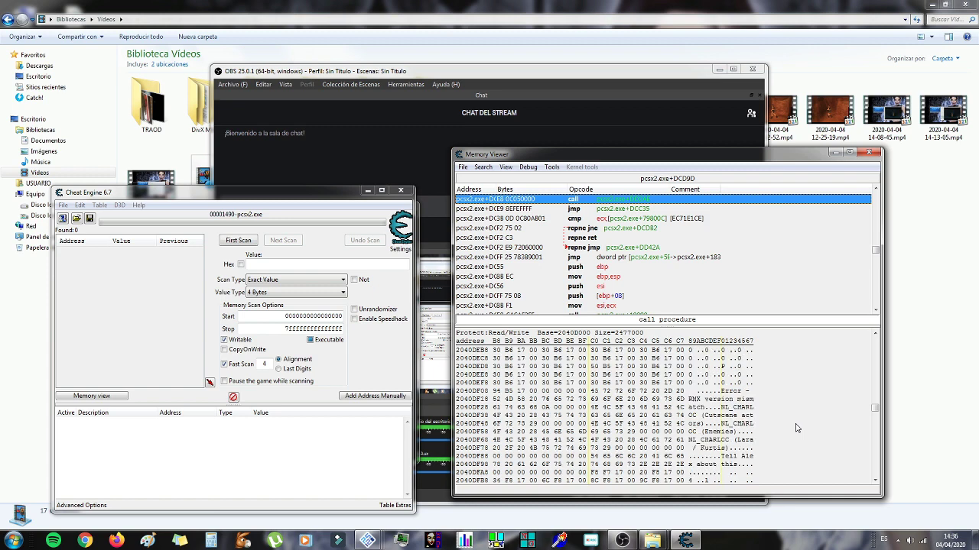
pyautogui.scroll(-8, 795, 428)
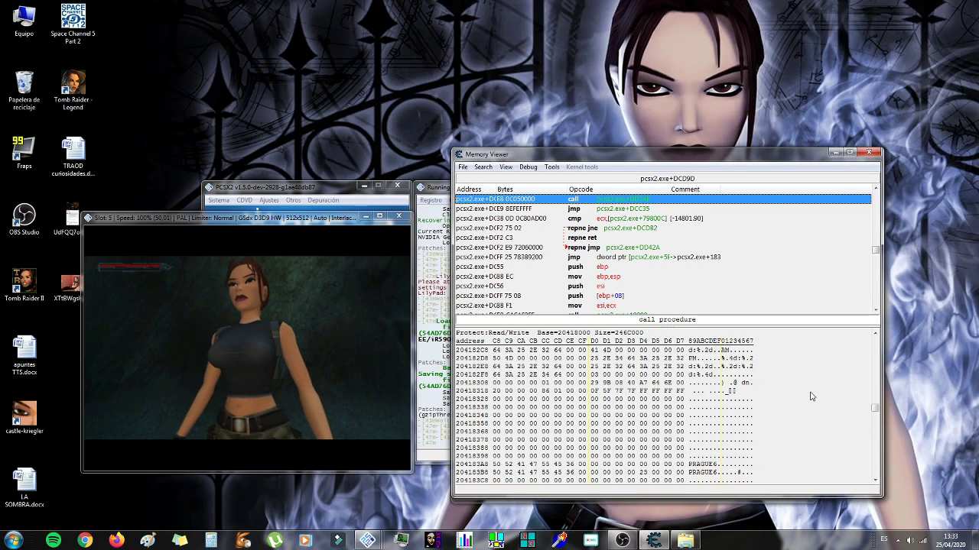
# Go to address 0x20416588 in the memory view, choosing it from the previously used addresses.
pyautogui.scroll(-12, 810, 396)
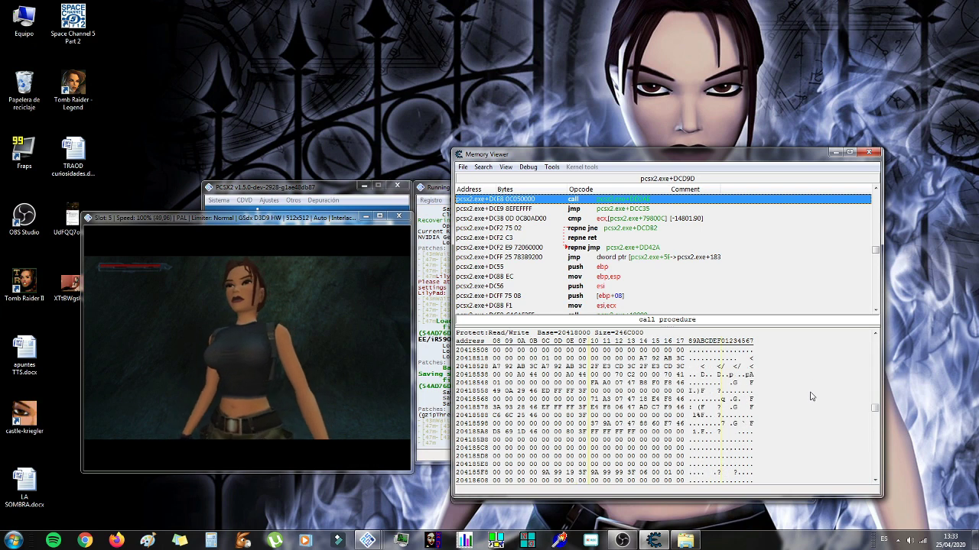
pyautogui.rightClick(789, 402)
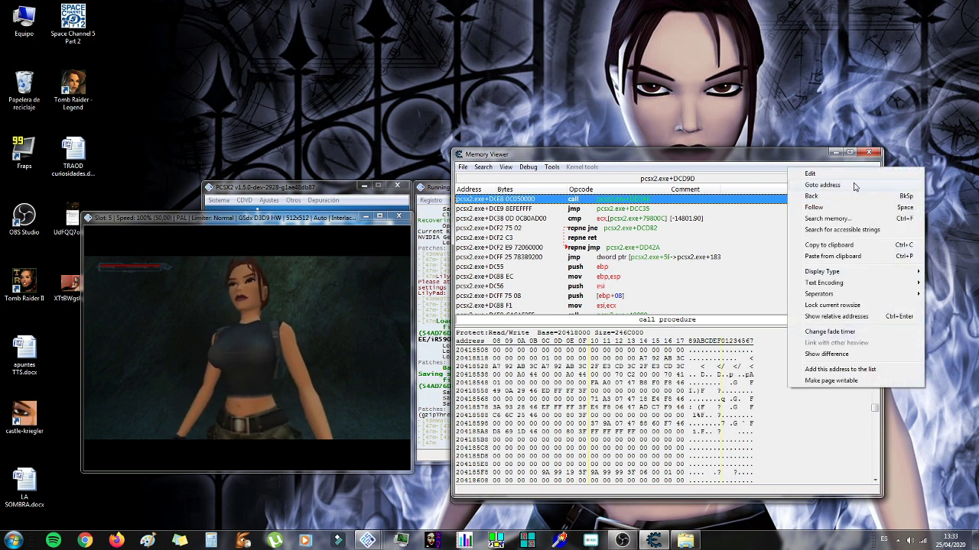
pyautogui.click(816, 185)
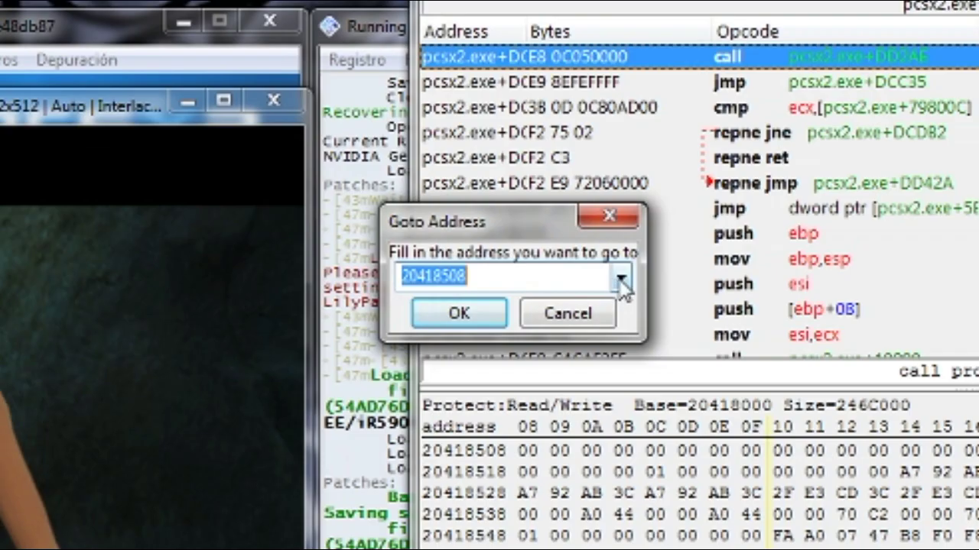
pyautogui.click(531, 284)
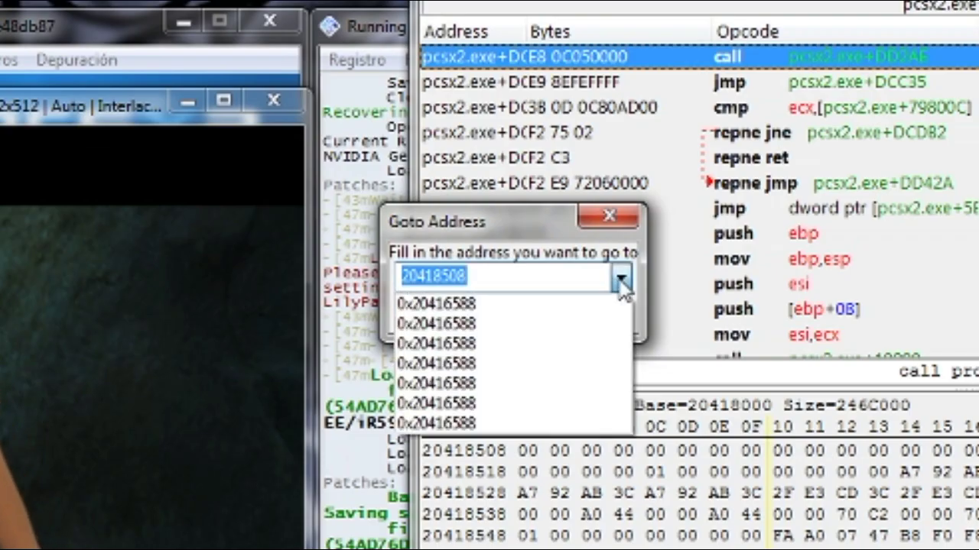
pyautogui.click(552, 306)
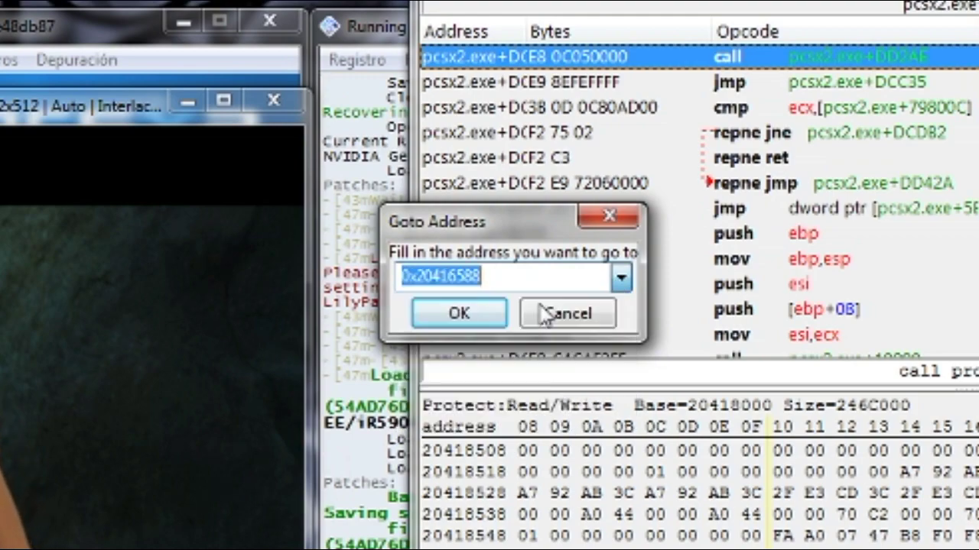
pyautogui.click(469, 315)
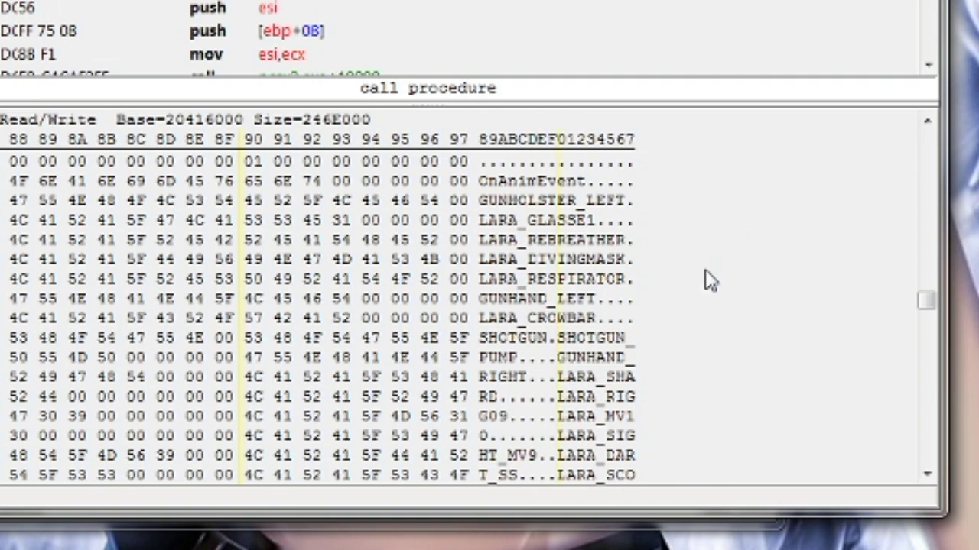
# Find the Debug Menu text in memory and overwrite ten characters from address 204162A8, in the row above it, with 1.
pyautogui.scroll(4, 710, 287)
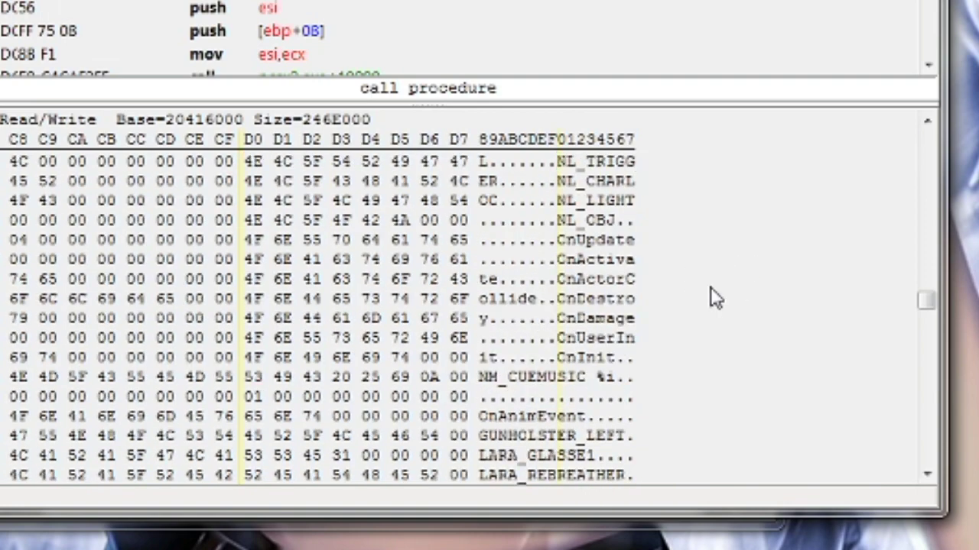
pyautogui.scroll(8, 710, 298)
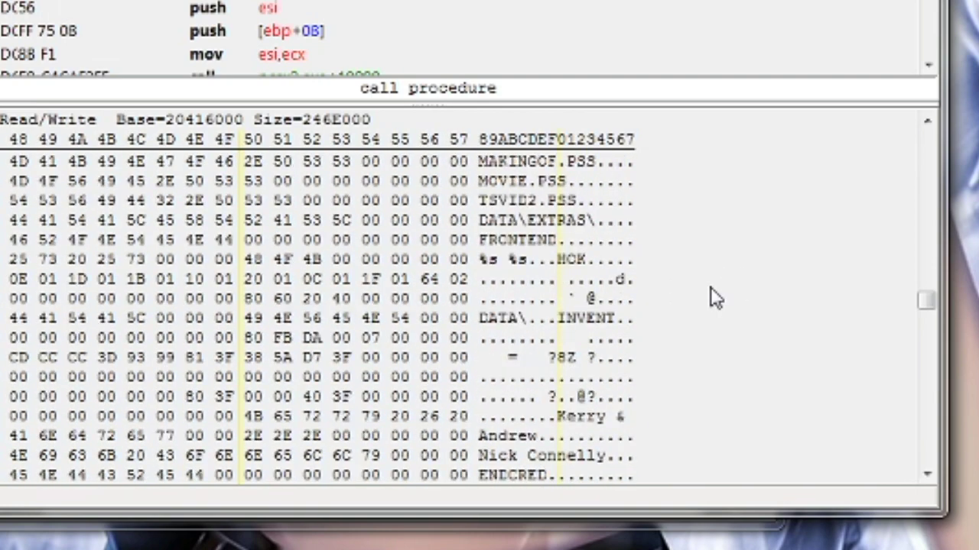
pyautogui.scroll(2, 711, 298)
pyautogui.scroll(4, 711, 298)
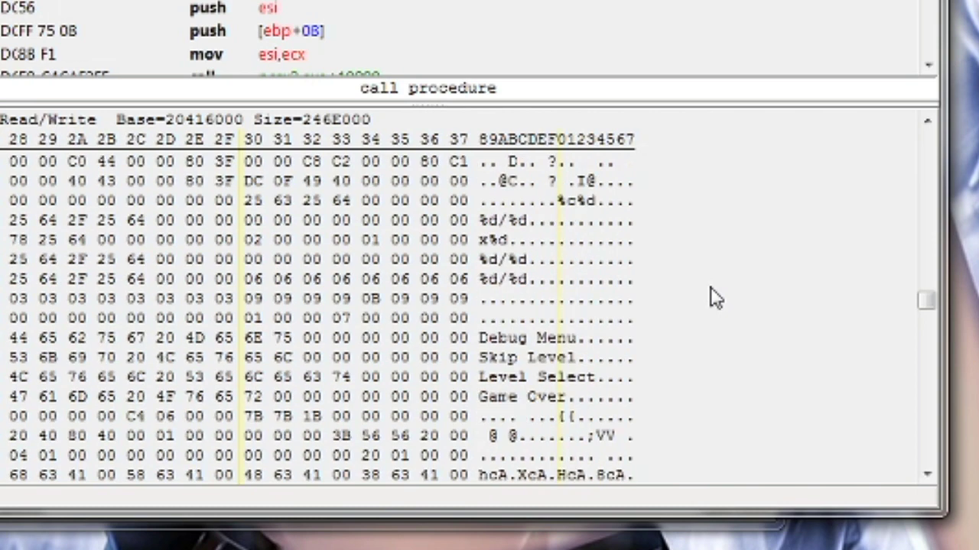
pyautogui.scroll(-2, 618, 343)
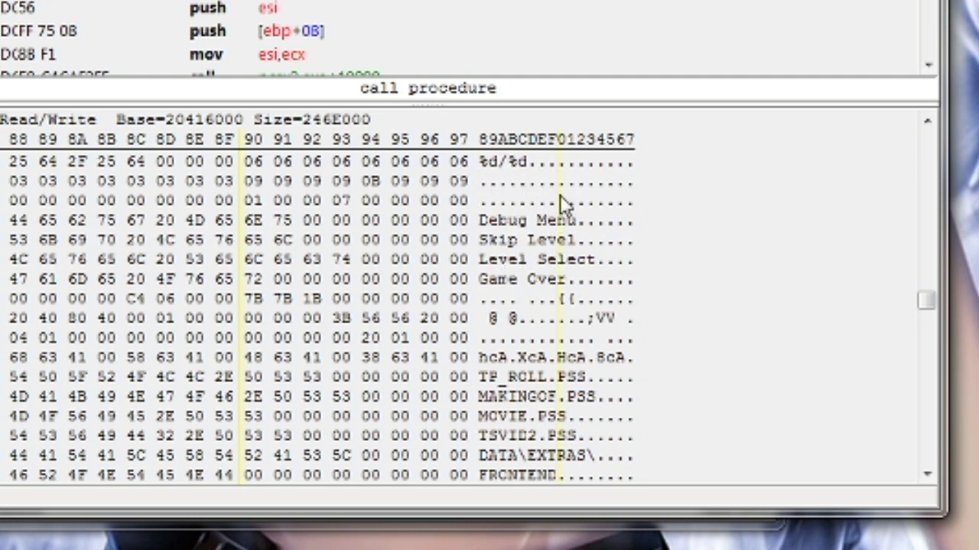
pyautogui.click(481, 205)
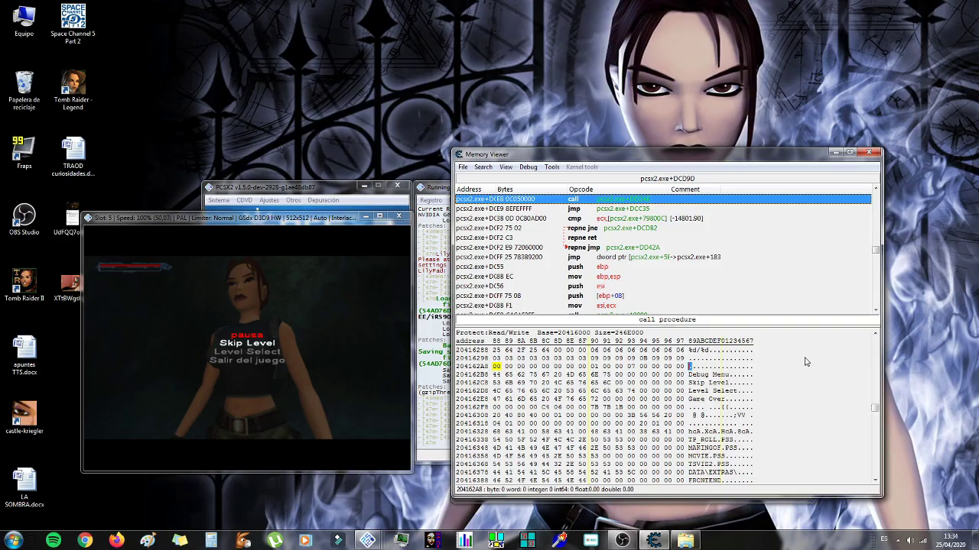
pyautogui.write('11111111')
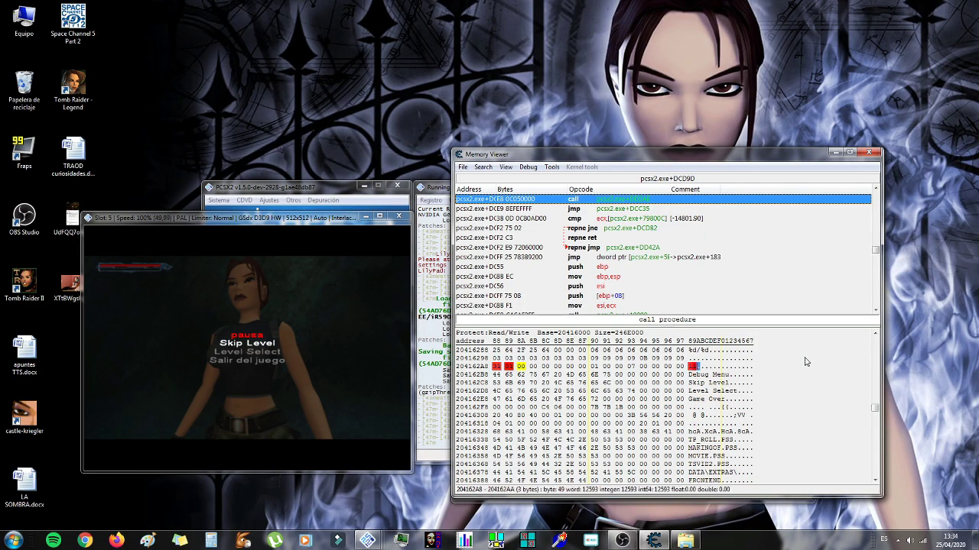
pyautogui.write('1')
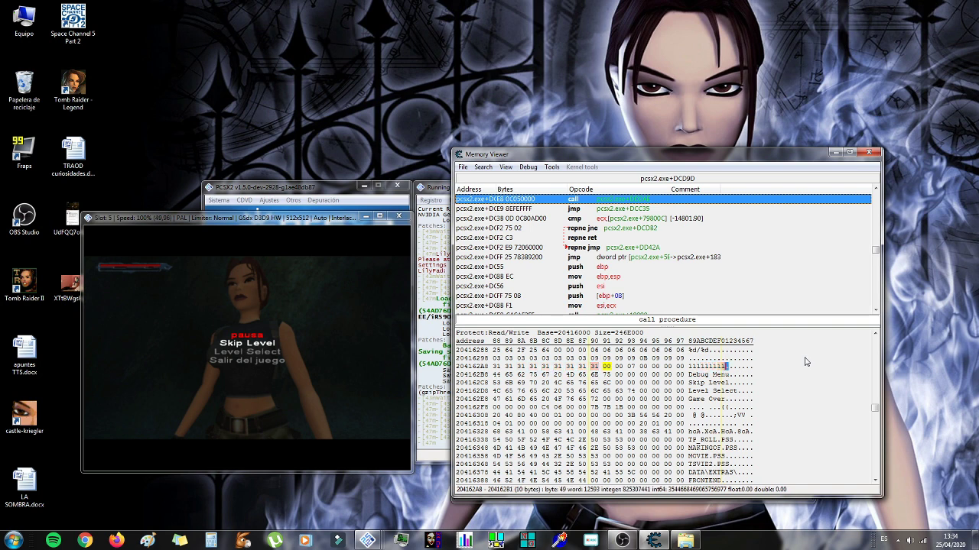
pyautogui.write('1')
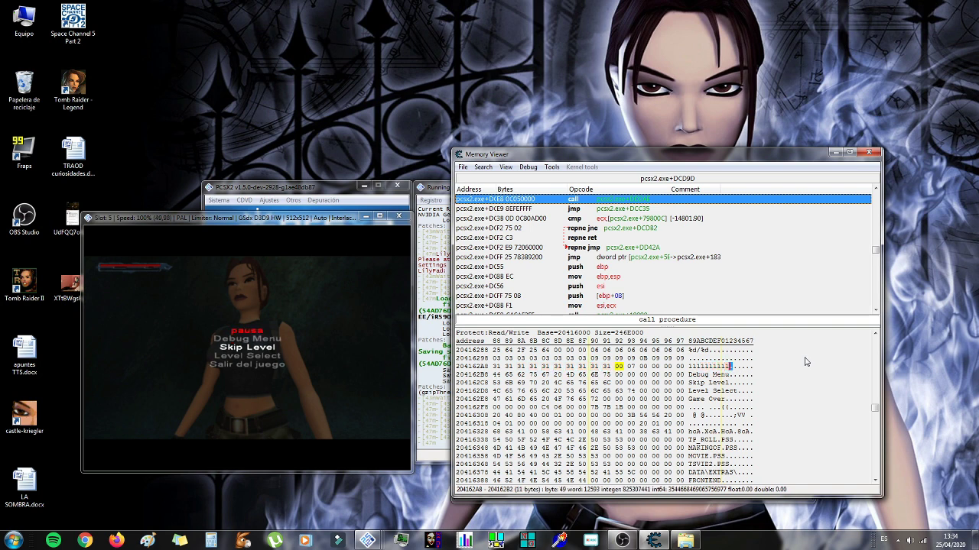
# Switch to the PCSX2 game window, choose Debug Menu on the pause screen to test it, and pause the game again.
pyautogui.click(324, 345)
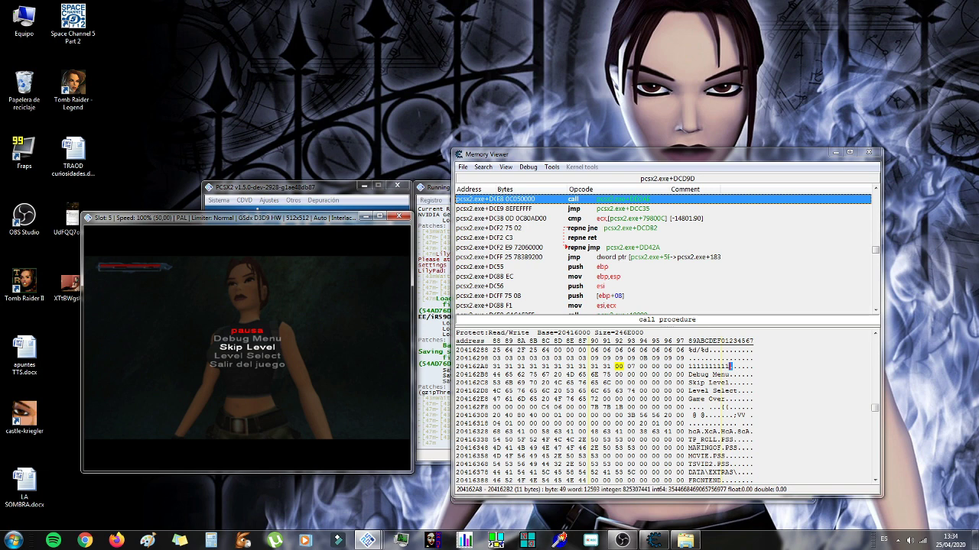
pyautogui.press('Up')
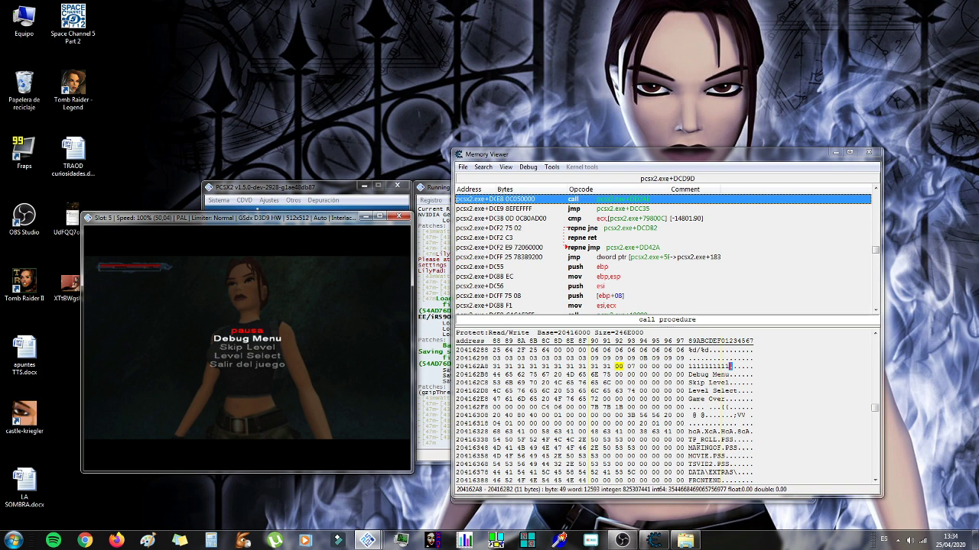
pyautogui.press('Return')
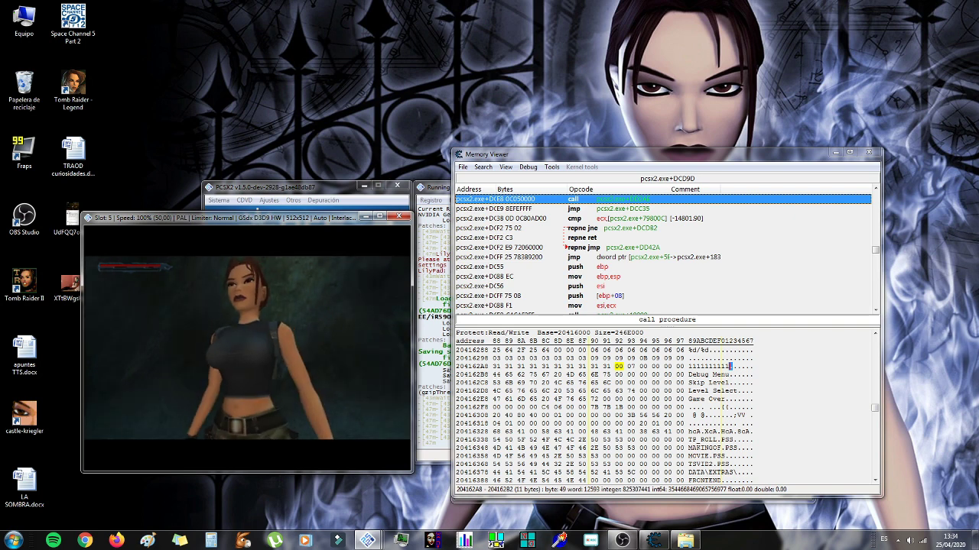
pyautogui.press('Return')
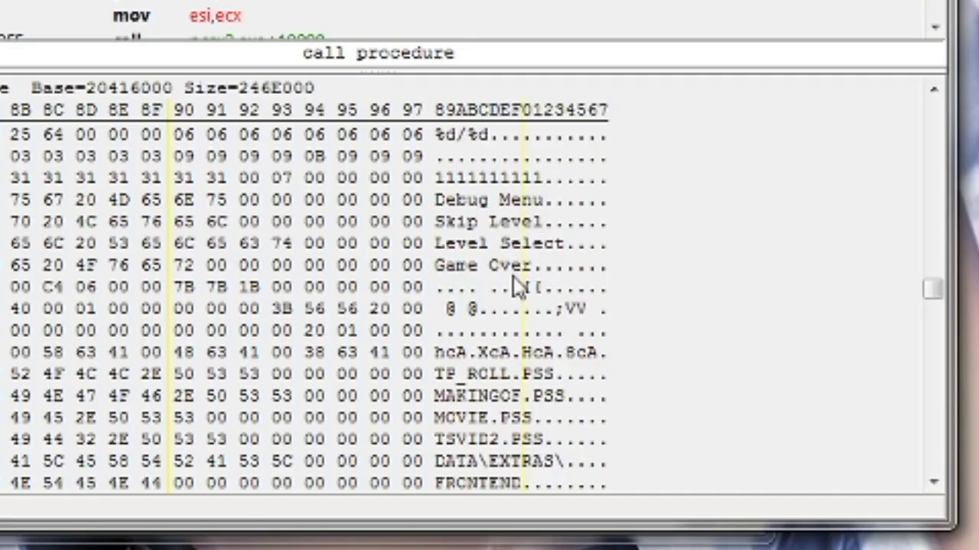
# Examine the video file names below the Game Over text in Cheat Engine's memory view, highlighting TSVID2.PSS.
pyautogui.scroll(-2, 575, 304)
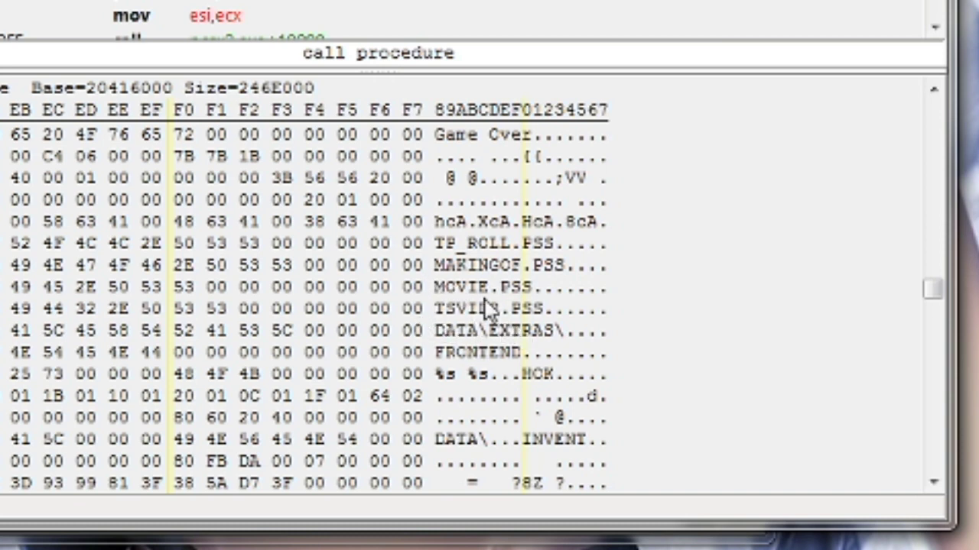
pyautogui.click(441, 311)
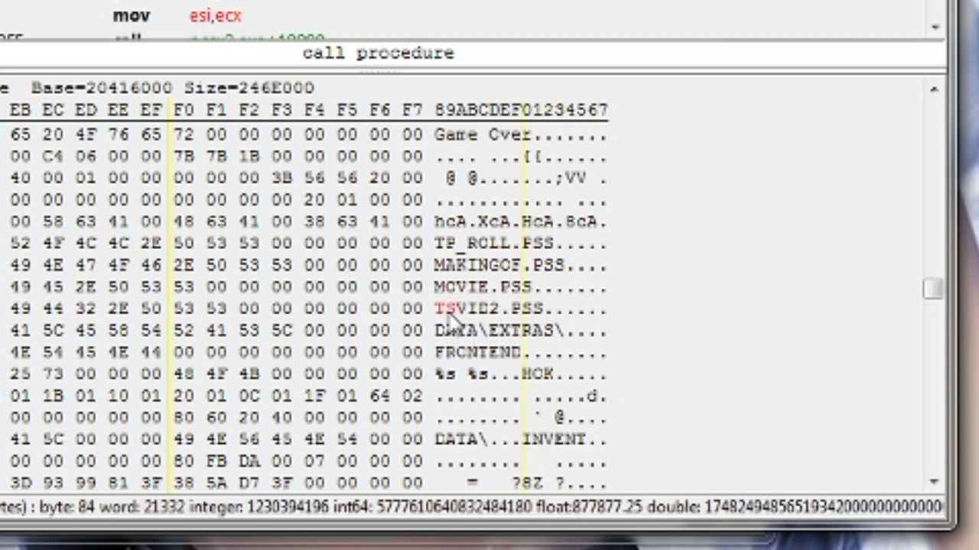
pyautogui.moveTo(460, 319); pyautogui.dragTo(493, 321)
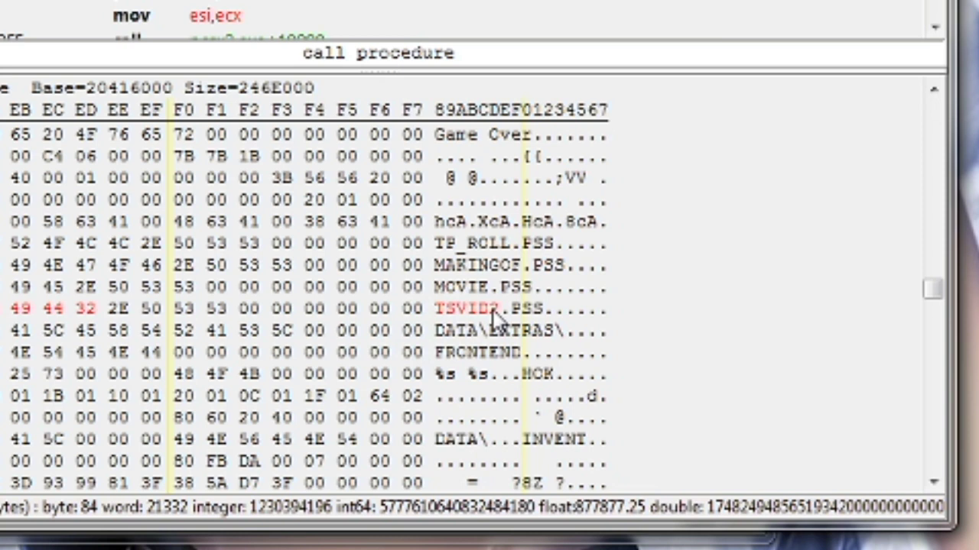
pyautogui.click(678, 291)
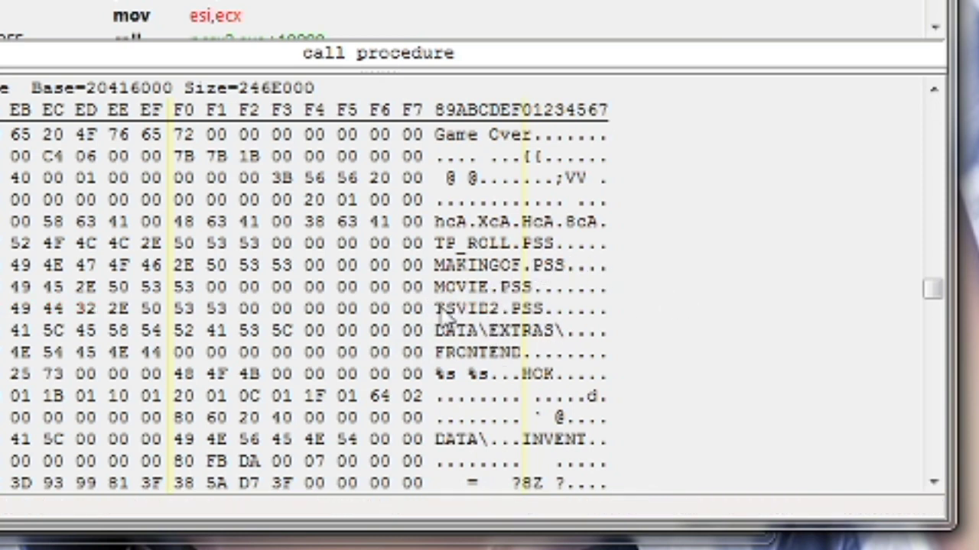
pyautogui.moveTo(439, 315); pyautogui.dragTo(545, 315)
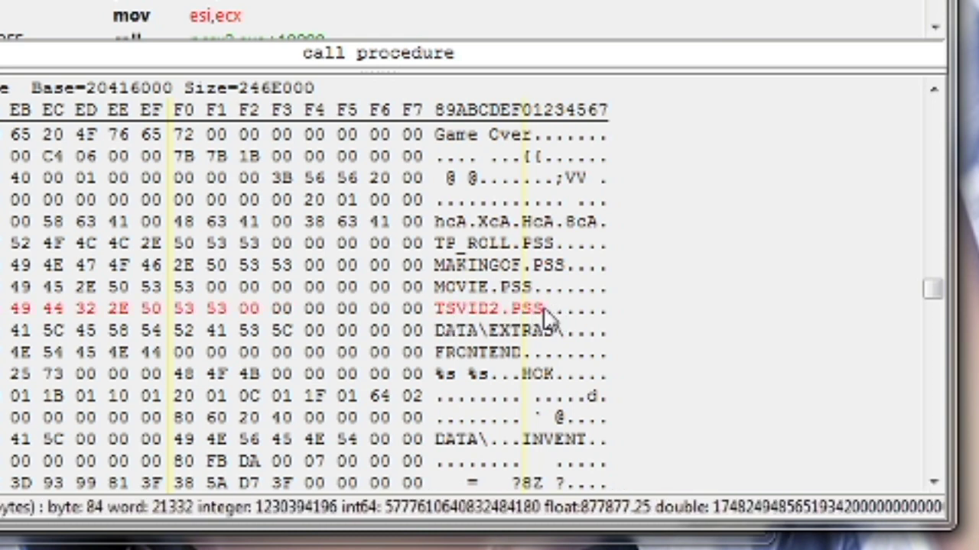
pyautogui.click(656, 311)
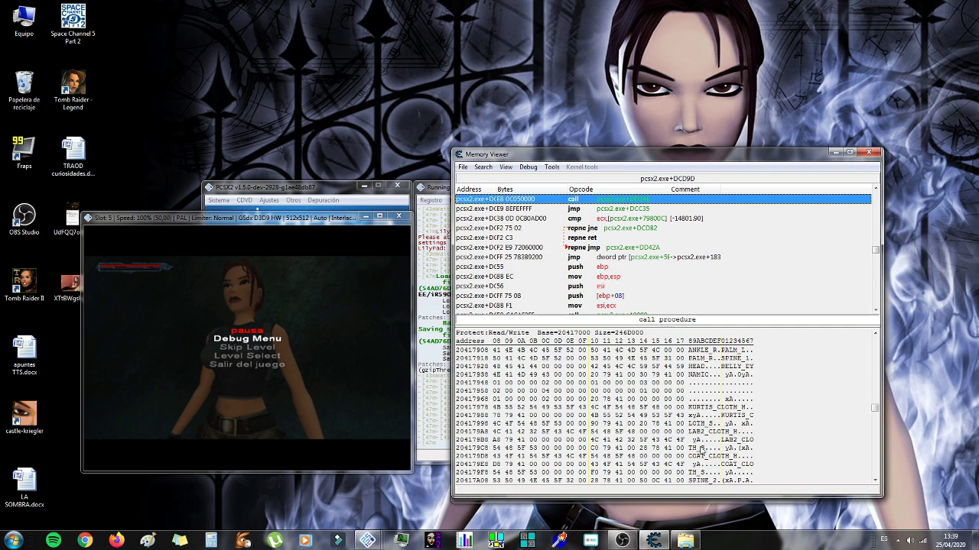
# Look through the memory text after the KURTIS_CLOTH and COAT_CLOTH entries, around addresses 20417908 to 20418788.
pyautogui.scroll(-15, 717, 435)
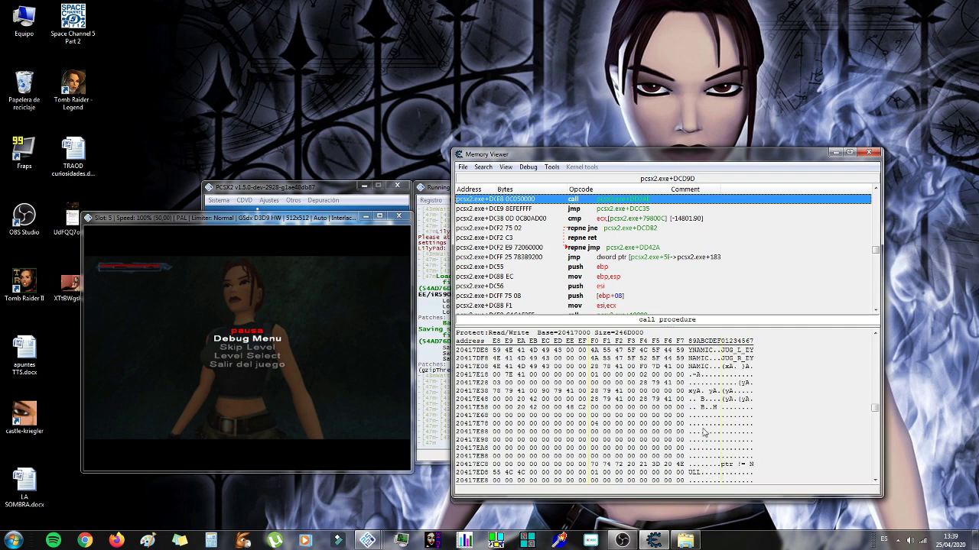
pyautogui.scroll(-8, 707, 429)
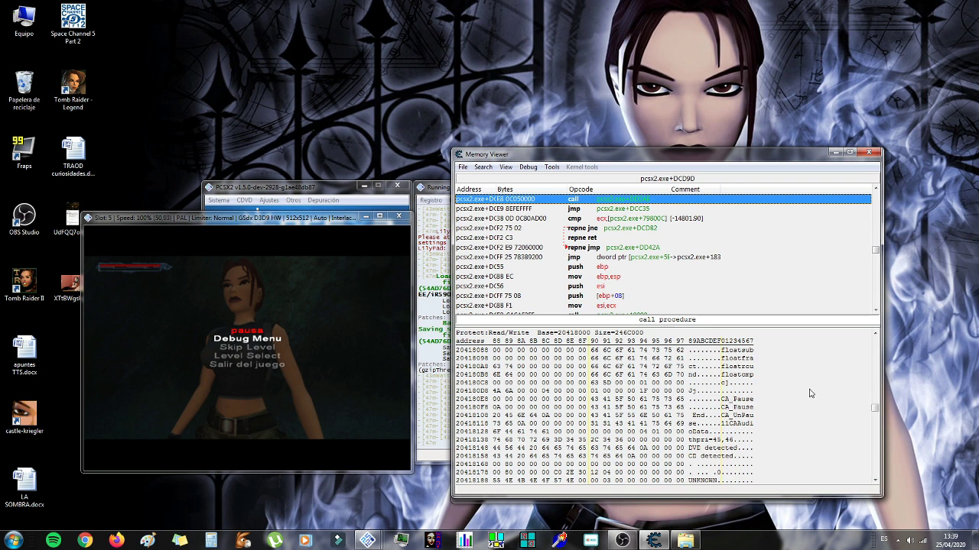
pyautogui.scroll(-18, 810, 394)
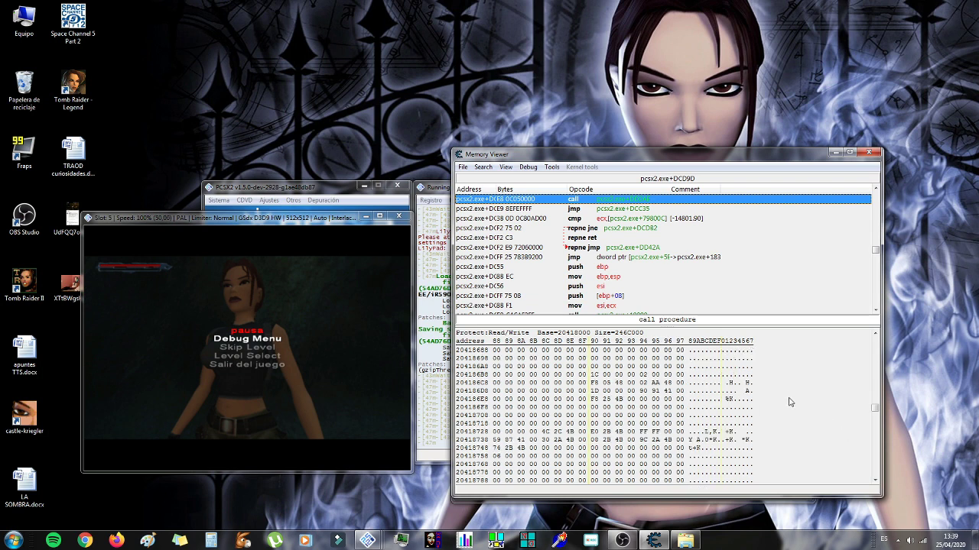
pyautogui.scroll(12, 795, 405)
pyautogui.scroll(6, 790, 402)
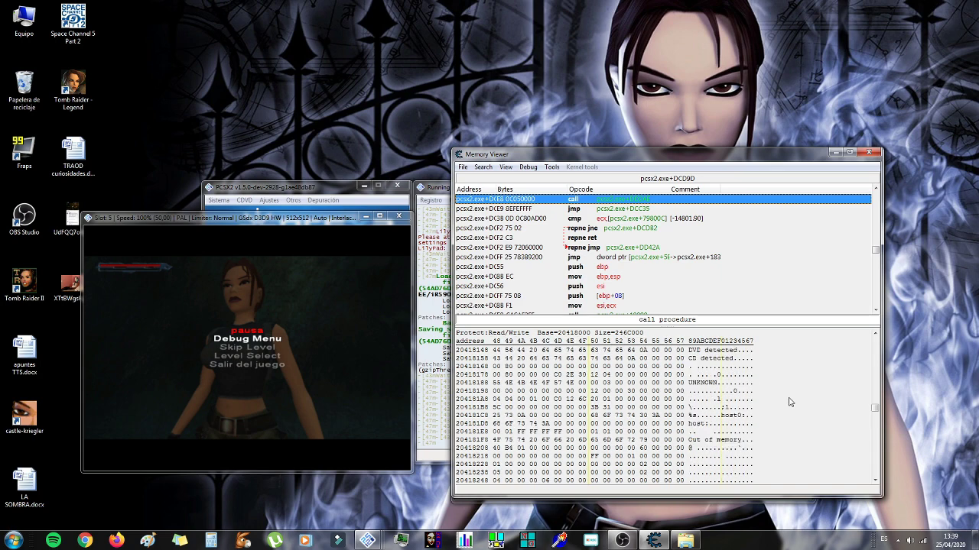
pyautogui.scroll(10, 791, 402)
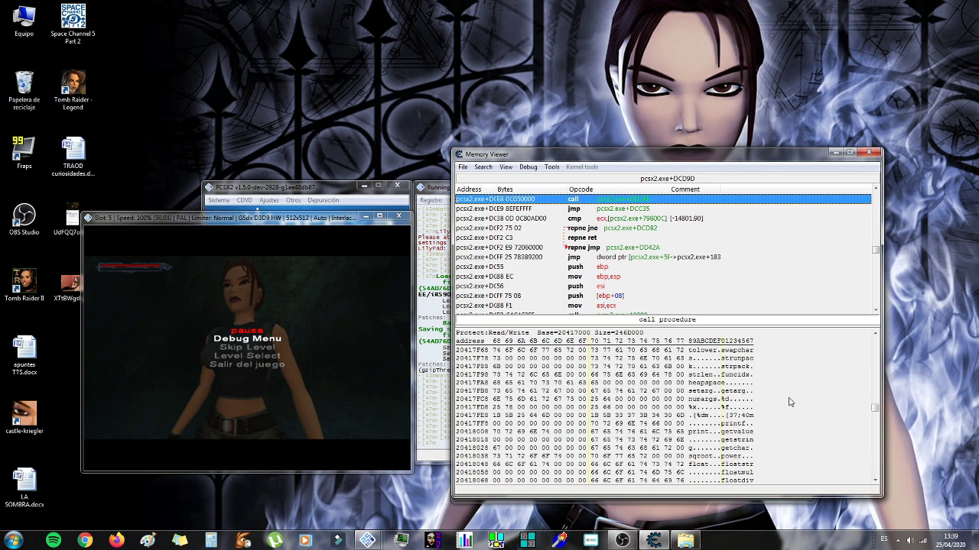